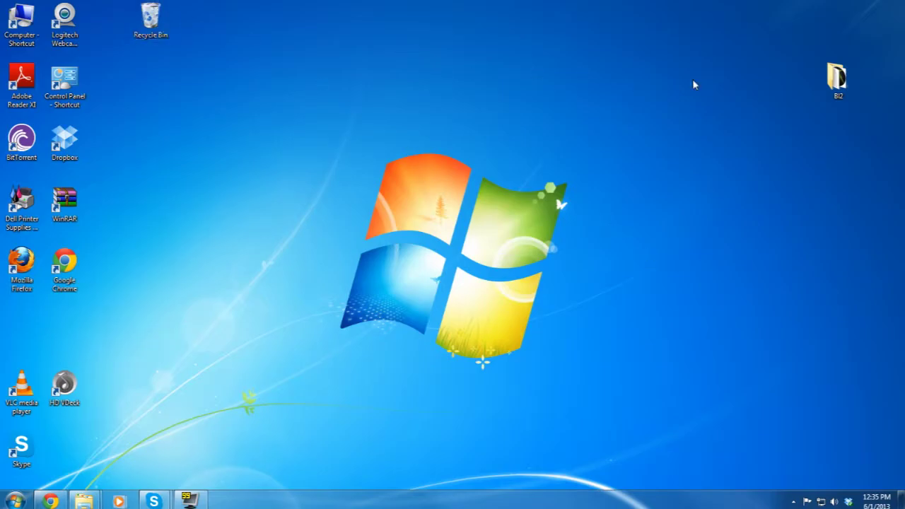
- Launch Gibbed.Borderlands2.SaveEdit from the Bl2 desktop folder and maximize the editor window
double_click(837, 79)
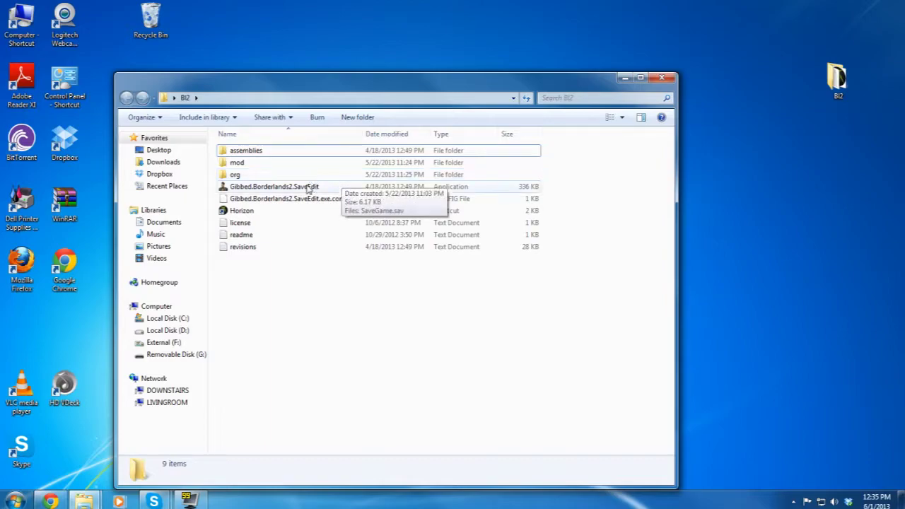
double_click(258, 187)
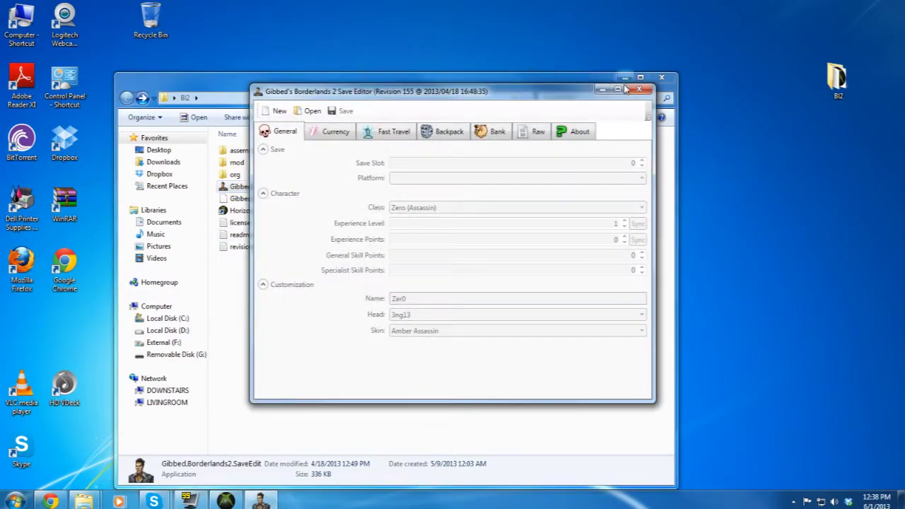
left_click(625, 81)
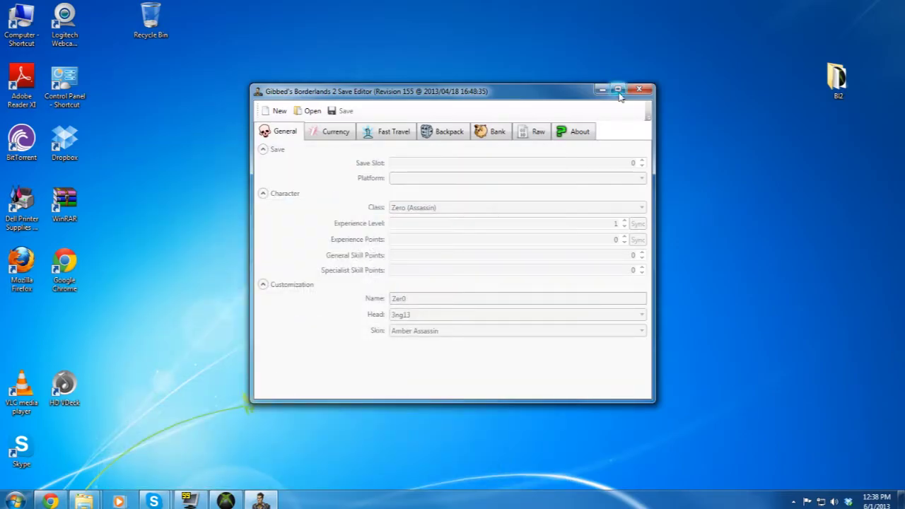
left_click(621, 90)
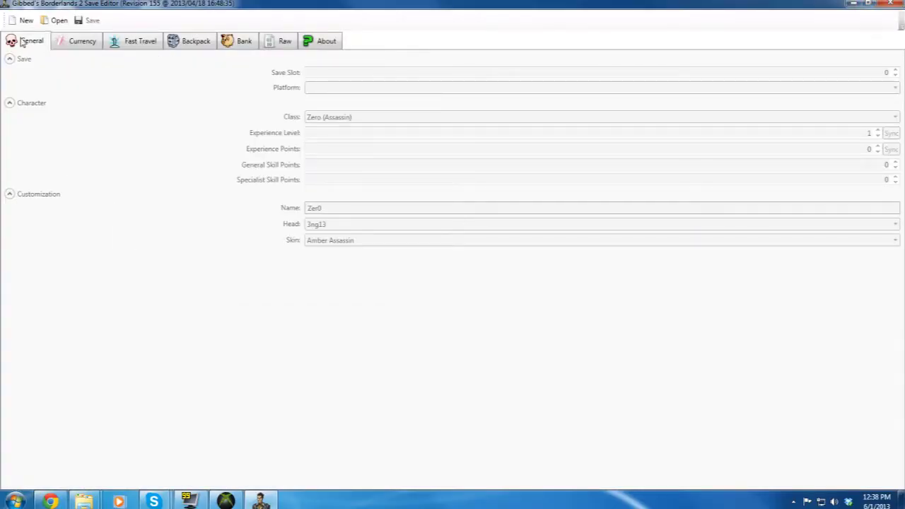
- Open SaveGame.sav from the mod folder as an X360 save file
left_click(58, 21)
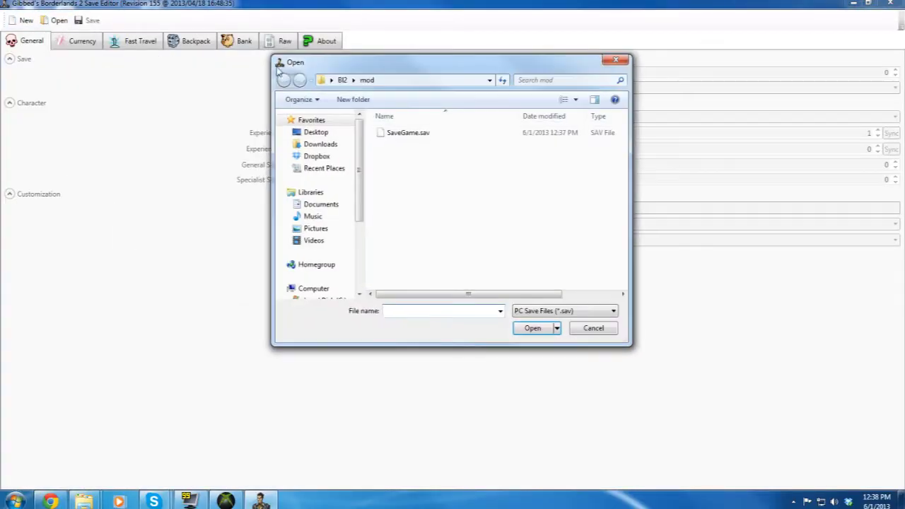
left_click(417, 136)
left_click(596, 312)
left_click(569, 332)
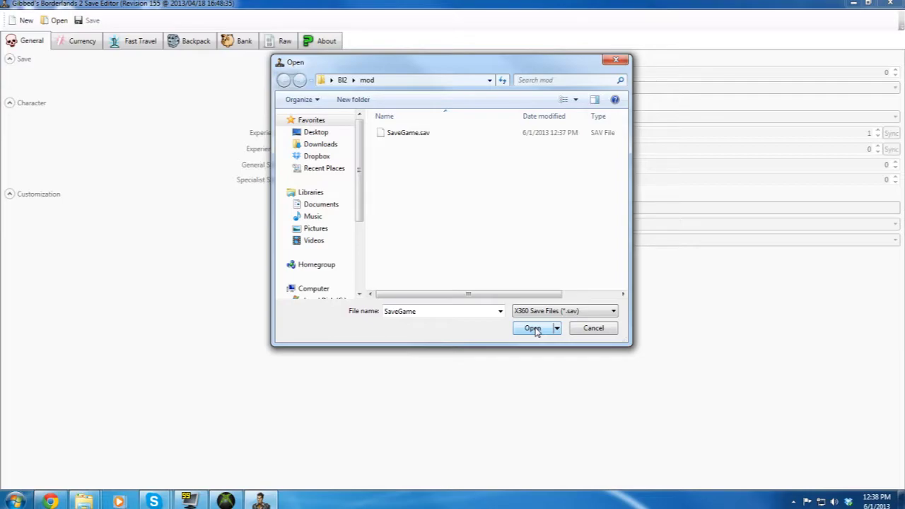
left_click(534, 329)
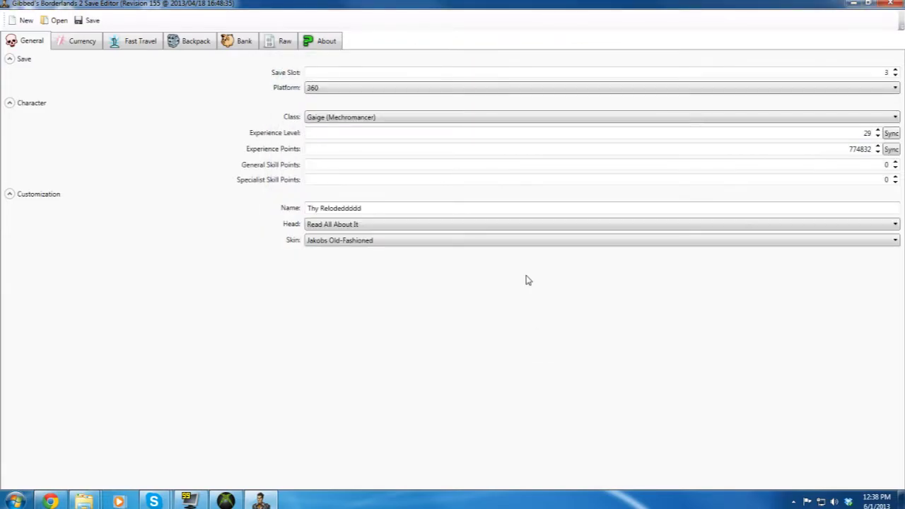
- Set the character's experience level to 61 and synchronize the experience points from that level
left_click(877, 135)
type("61")
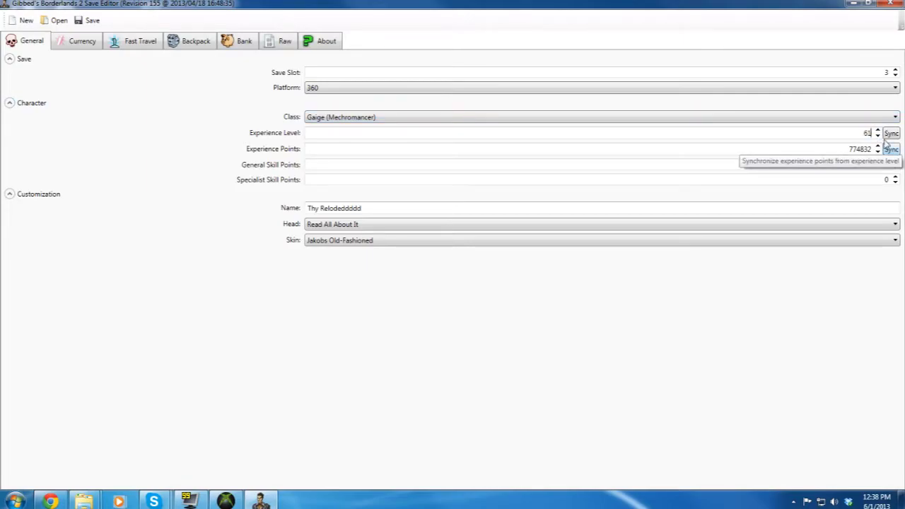
left_click(891, 150)
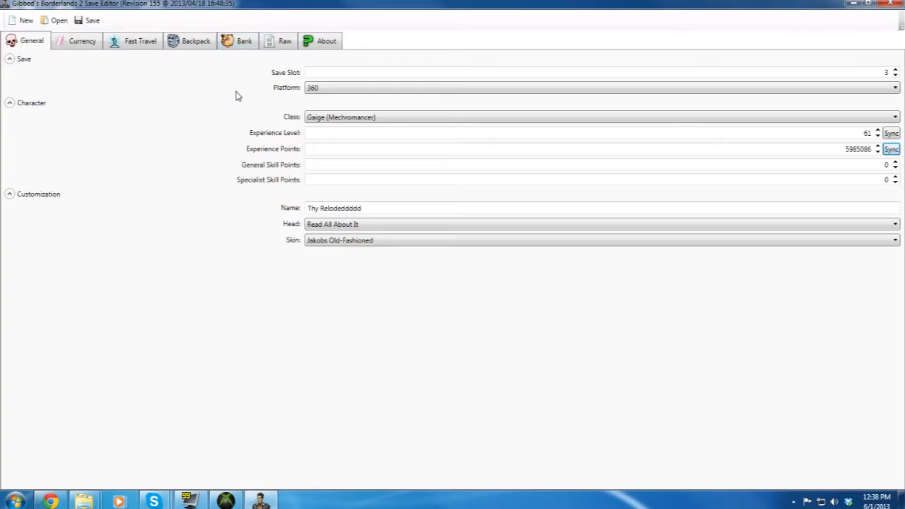
- Check the backpack contents and add a new weapon to the bank
left_click(233, 45)
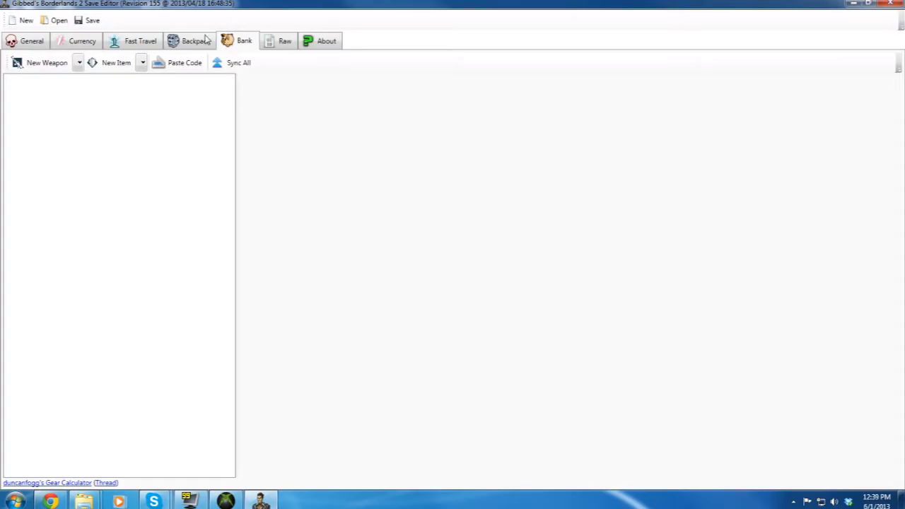
left_click(205, 40)
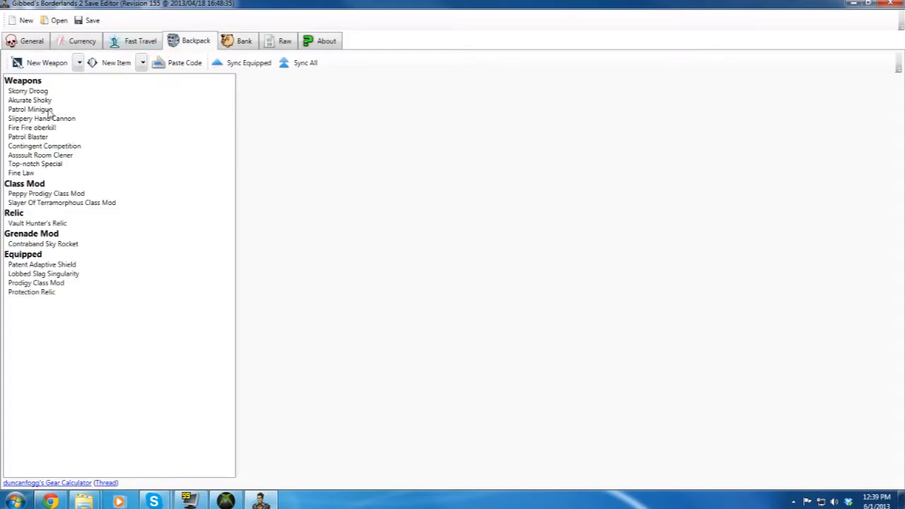
left_click(244, 41)
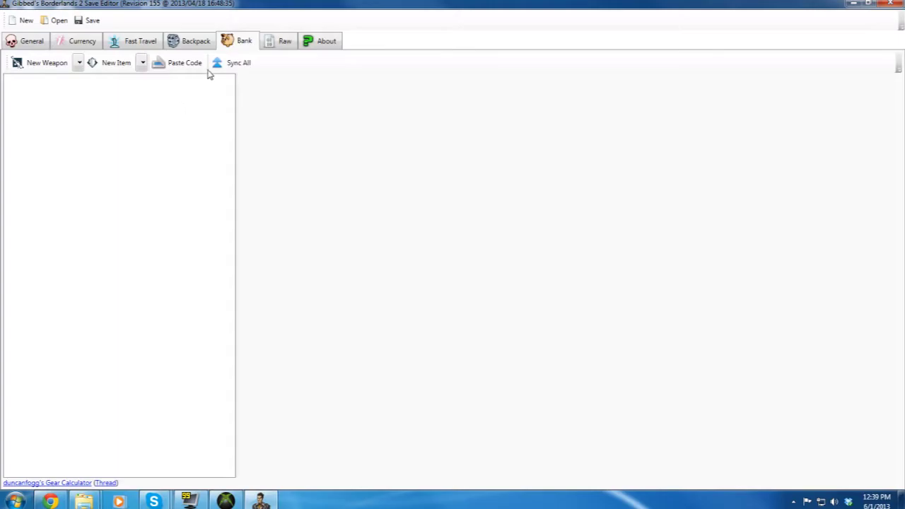
left_click(48, 66)
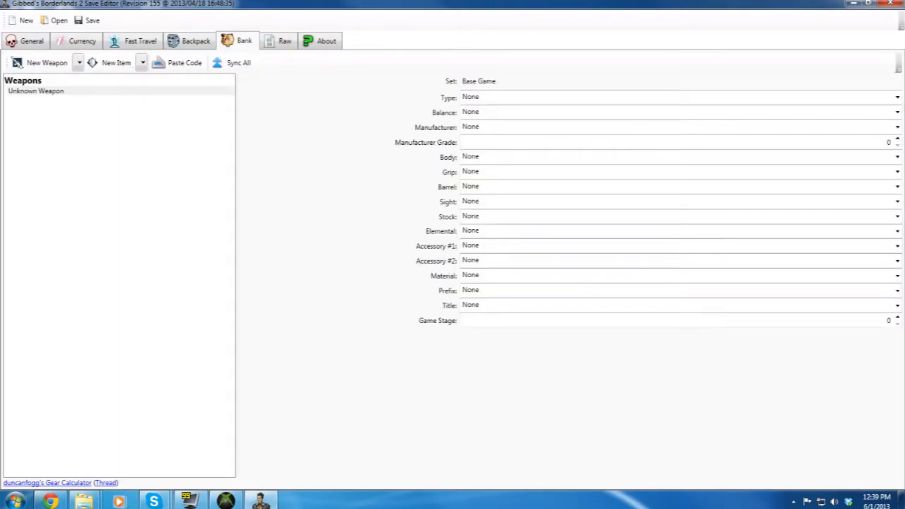
- Try WT_SMG_Dahl as the new weapon's type and check its balance options
left_click(897, 98)
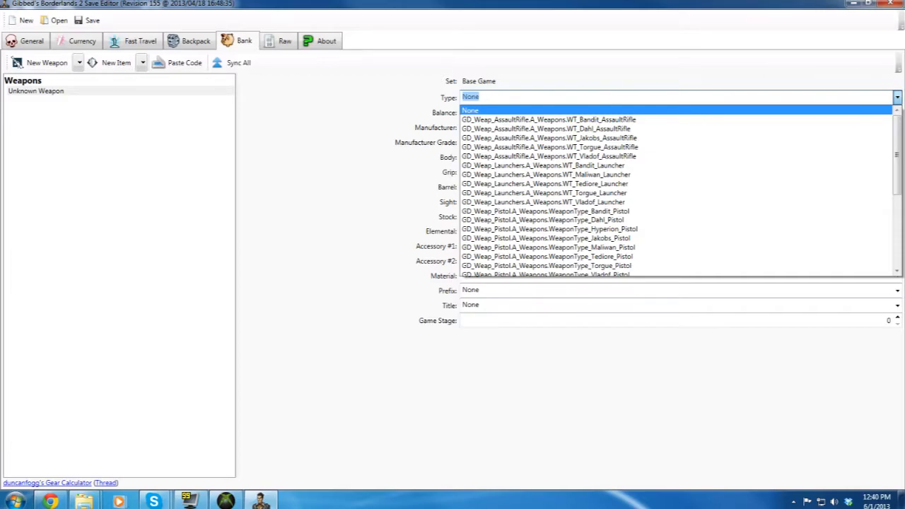
scroll(841, 220, "down", 1)
scroll(837, 233, "down", 3)
scroll(793, 225, "down", 1)
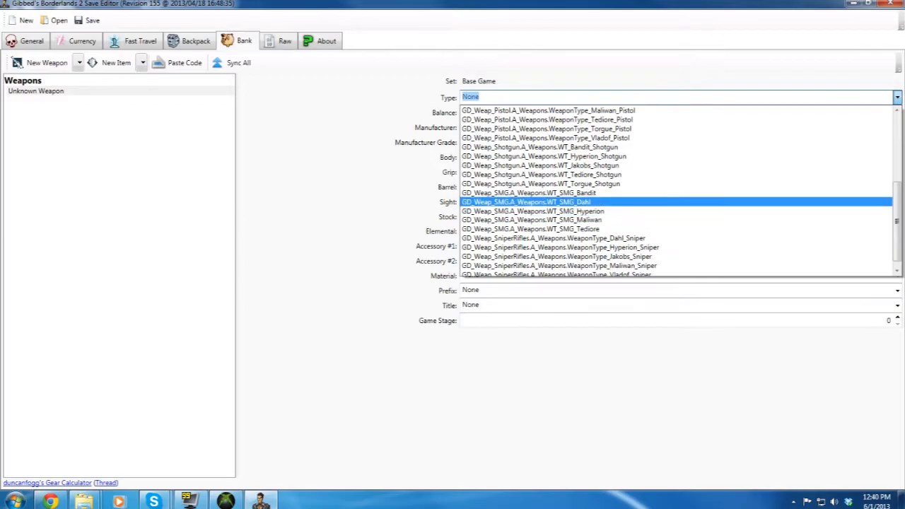
left_click(676, 202)
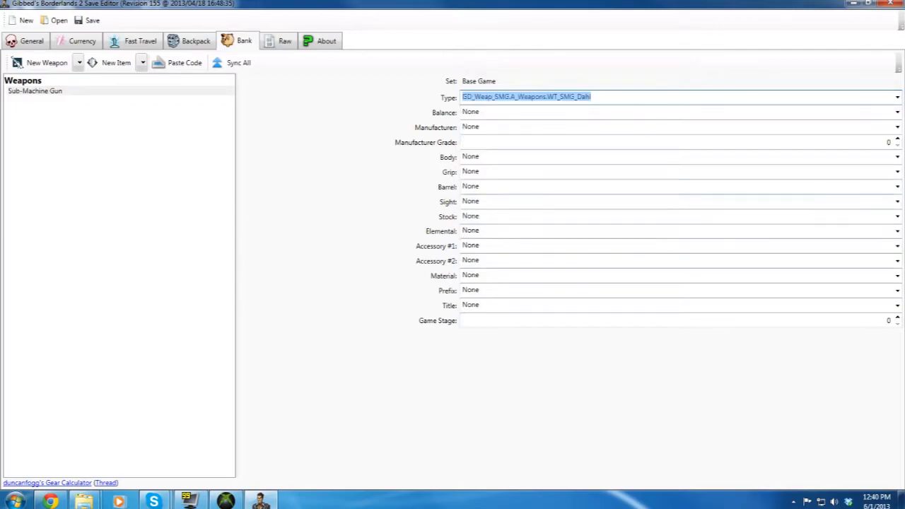
left_click(897, 113)
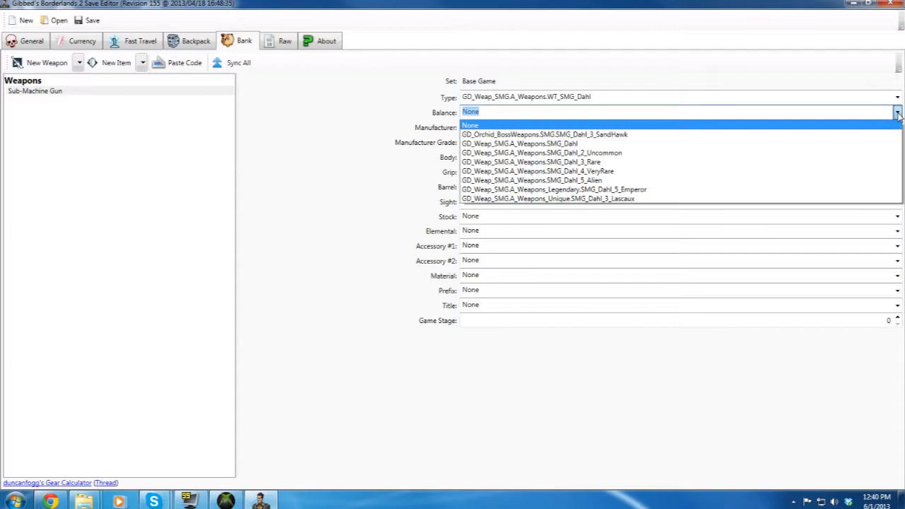
left_click(898, 113)
- Try WT_SMG_Bandit as the weapon's type and check its balance options
left_click(898, 97)
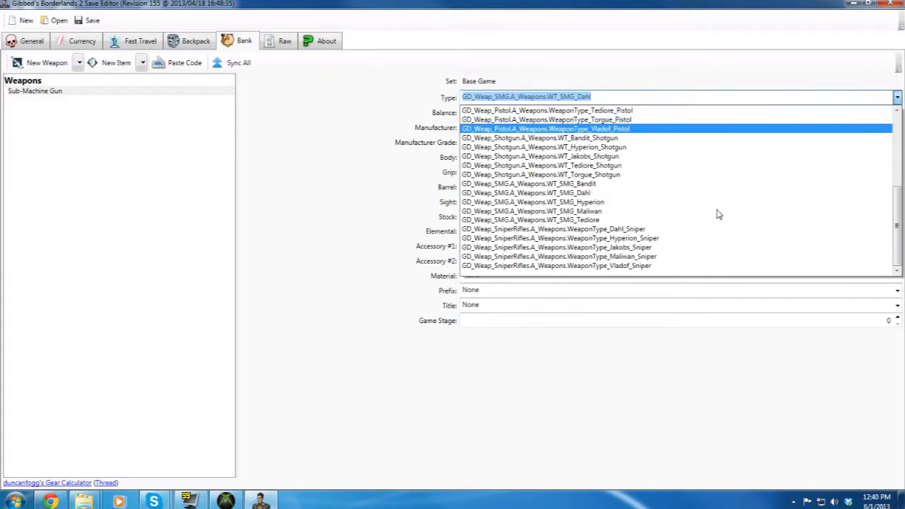
left_click(697, 184)
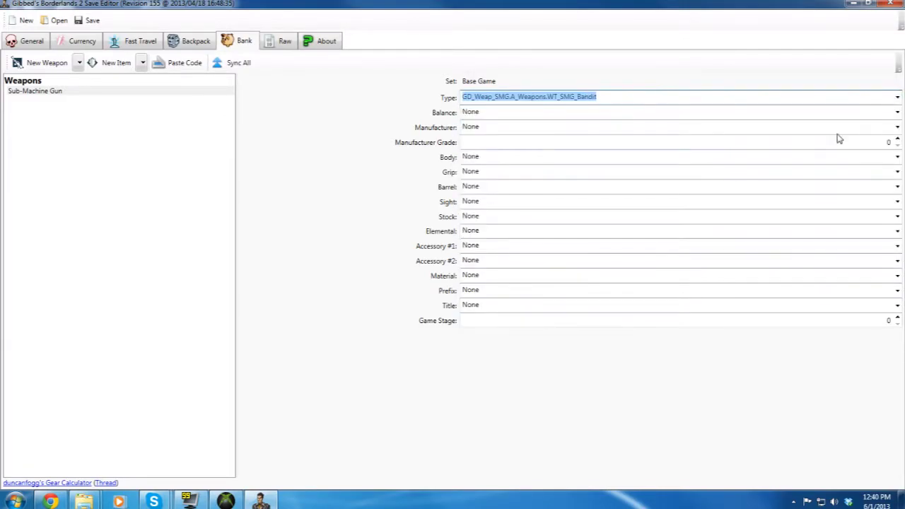
left_click(898, 114)
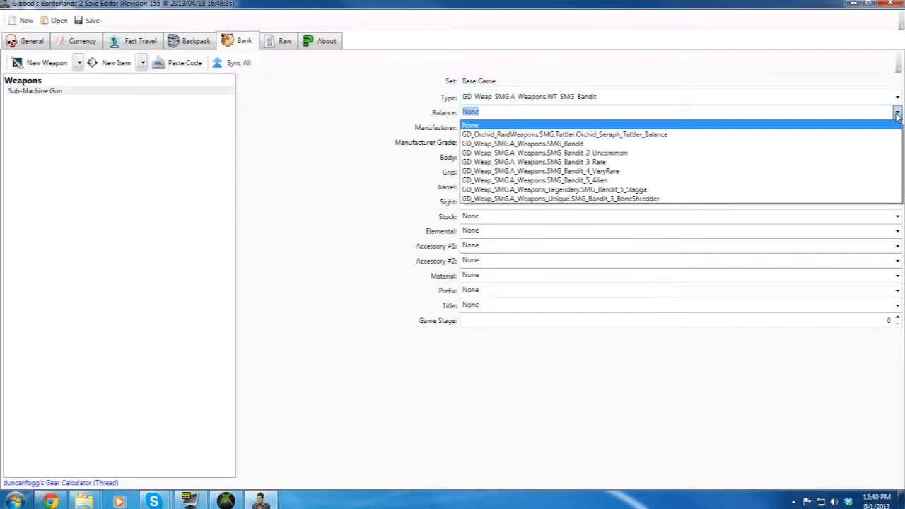
left_click(898, 114)
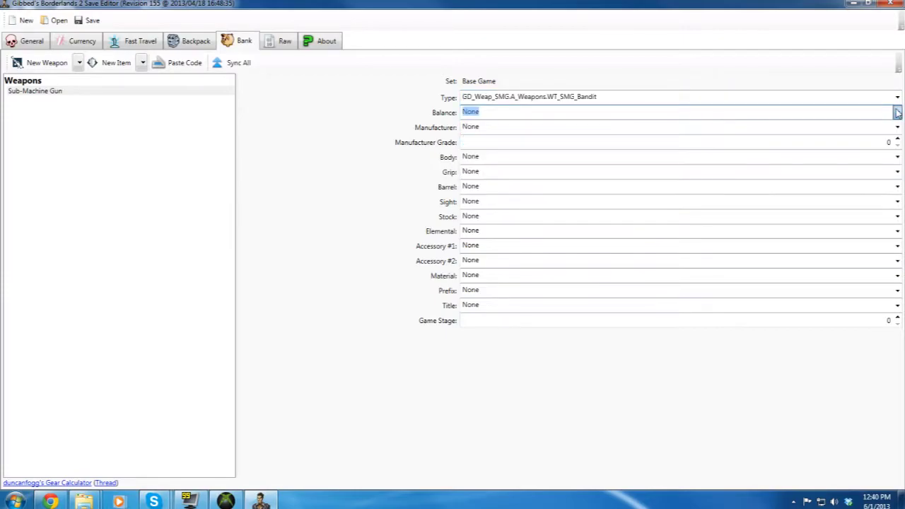
- Set the weapon's type to WT_SMG_Hyperion and its balance to the legendary SMG_Hyperion_5_Bitch
left_click(898, 97)
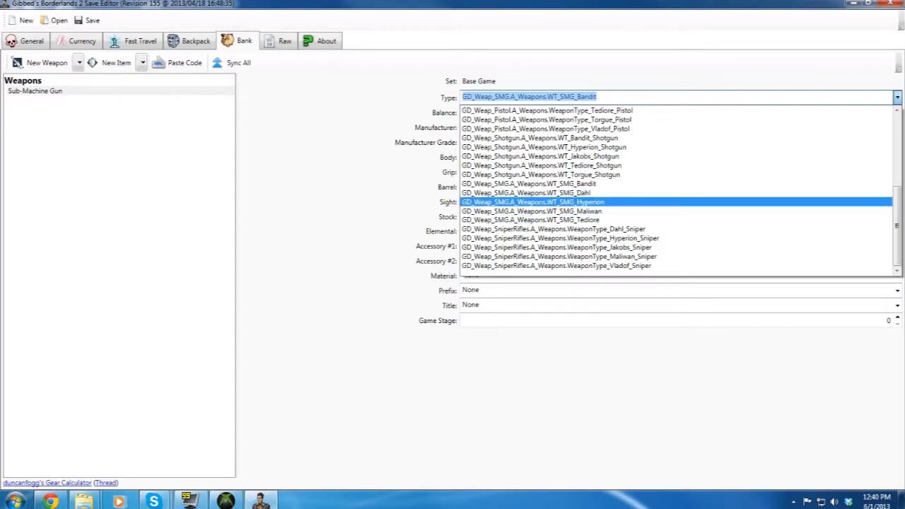
key("Return")
left_click(897, 112)
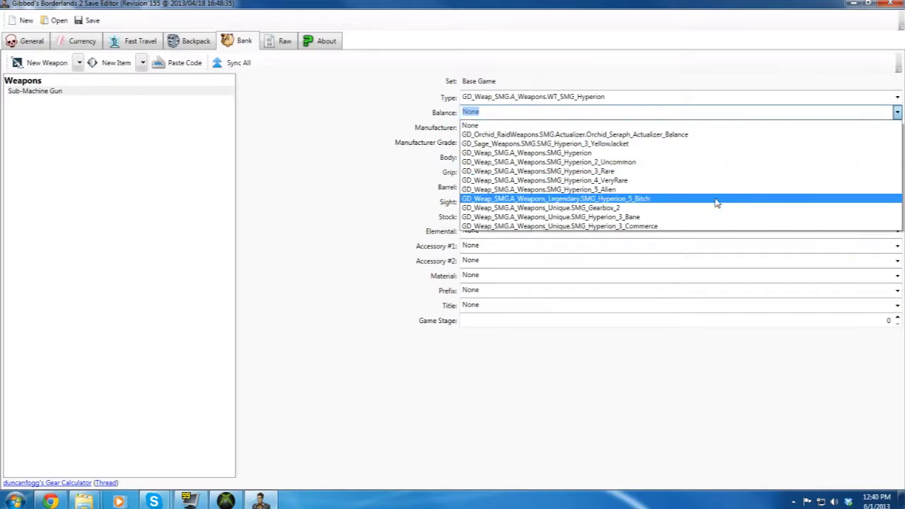
key("Return")
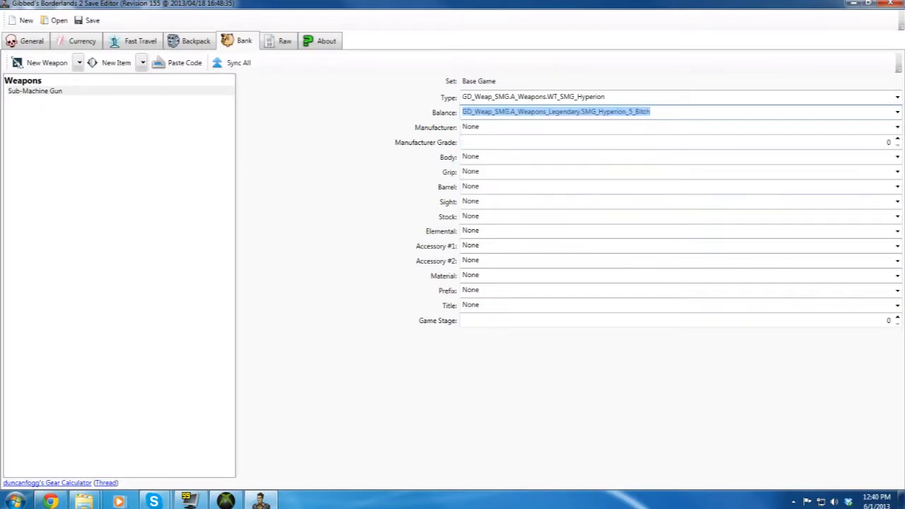
- Set the weapon's manufacturer to Hyperion, with manufacturer grade and game stage both at 50
left_click(898, 127)
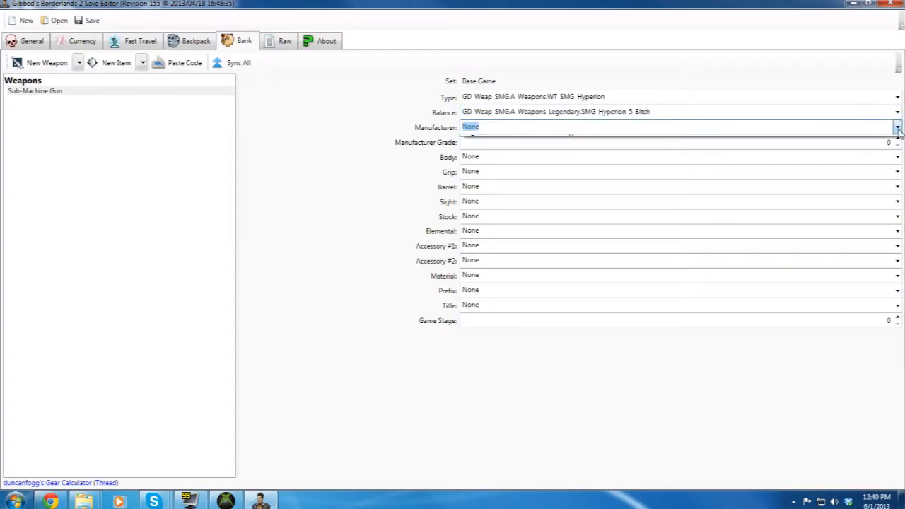
left_click(828, 151)
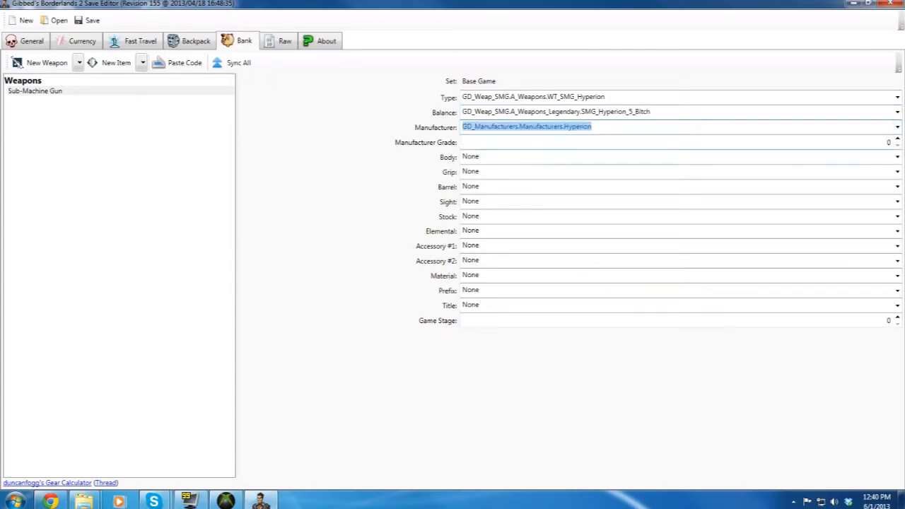
left_click(891, 142)
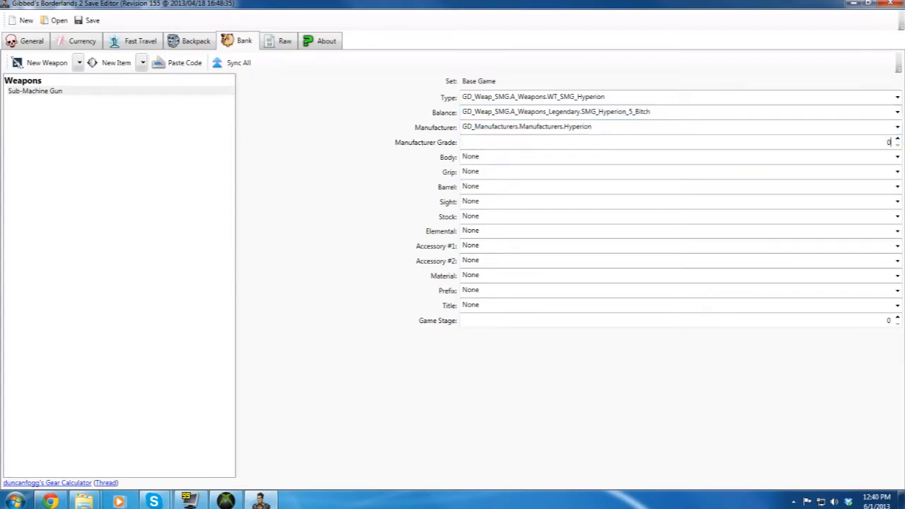
key("BackSpace")
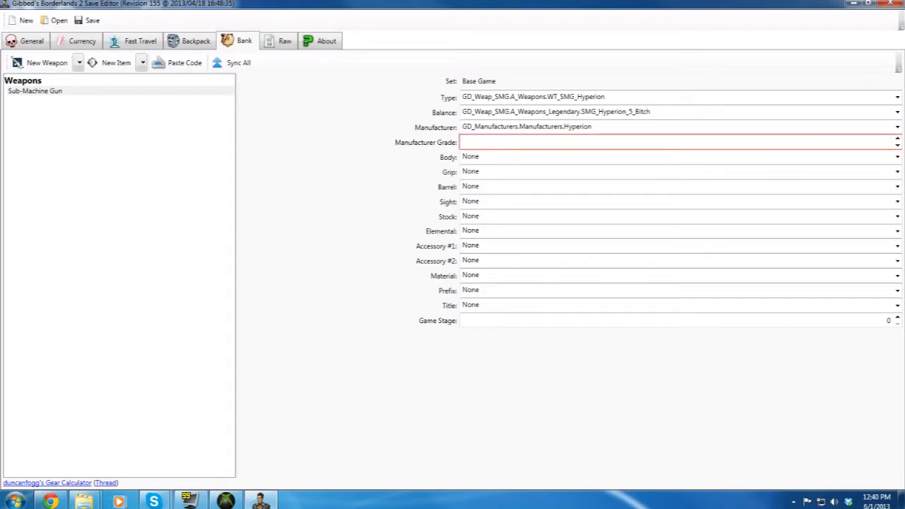
type("50")
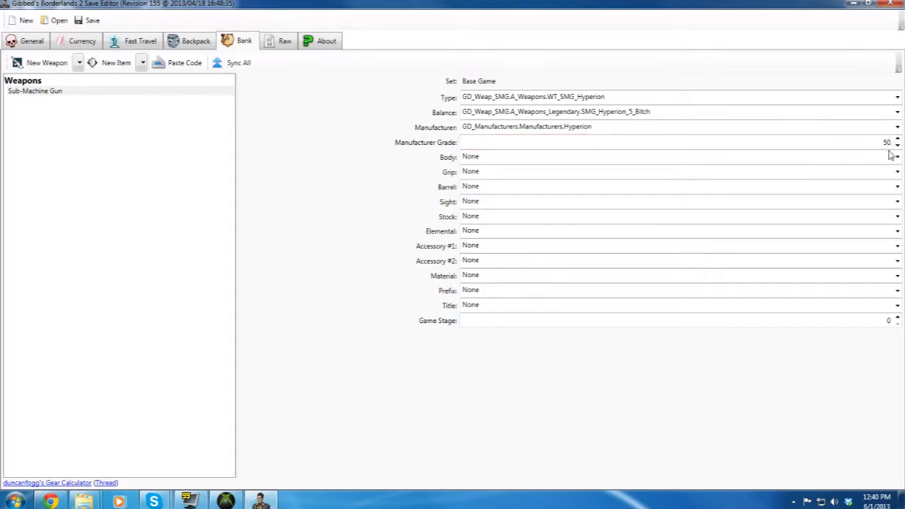
double_click(889, 320)
type("50")
- Assign the weapon parts: body SMG_Body_Hyperion_VarC, grip SMG_Grip_Hyperion and barrel SMG_Barrel_Hyperion_Bitch
left_click(898, 157)
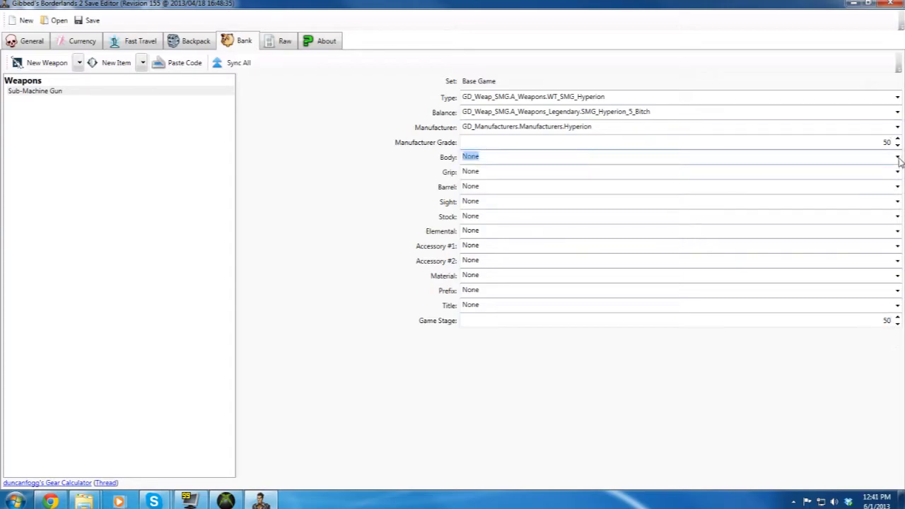
left_click(752, 179)
left_click(898, 172)
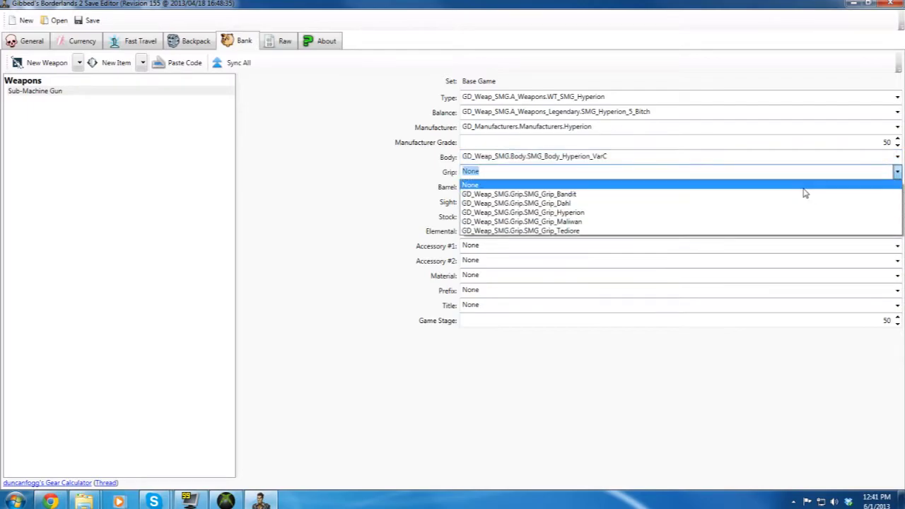
left_click(754, 196)
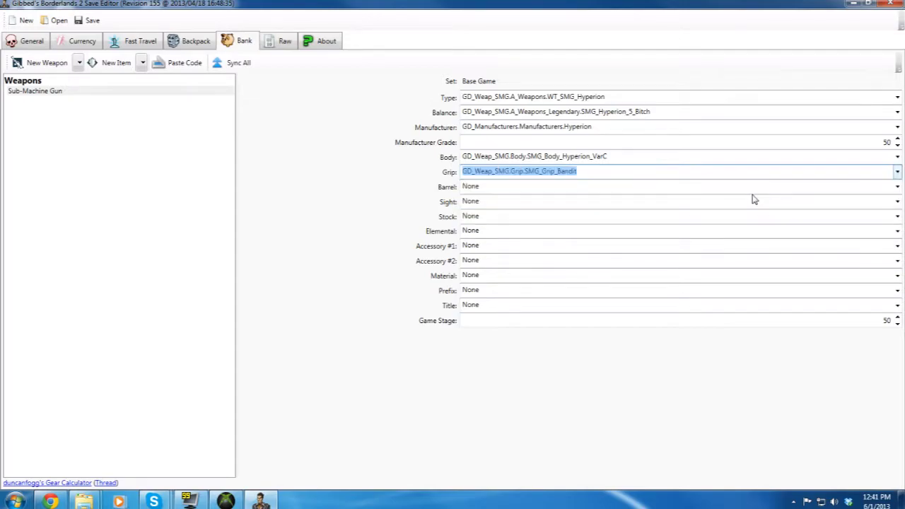
left_click(898, 173)
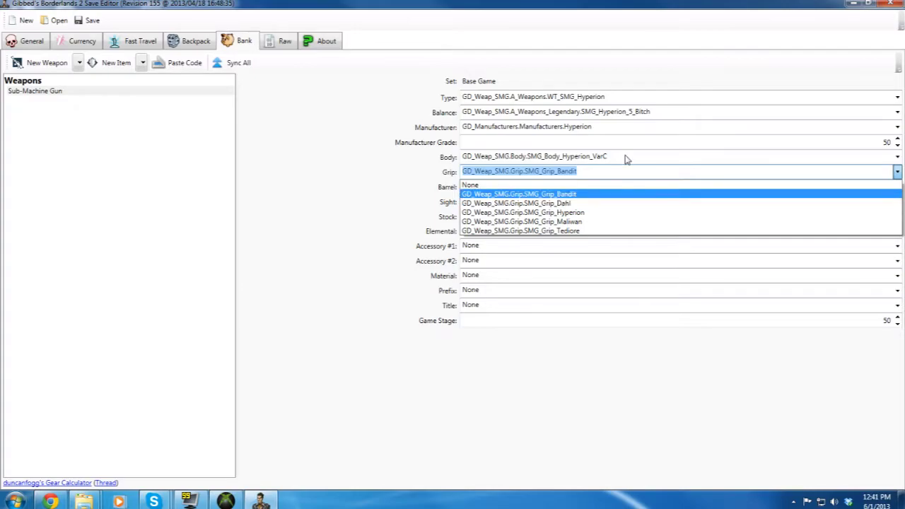
left_click(613, 212)
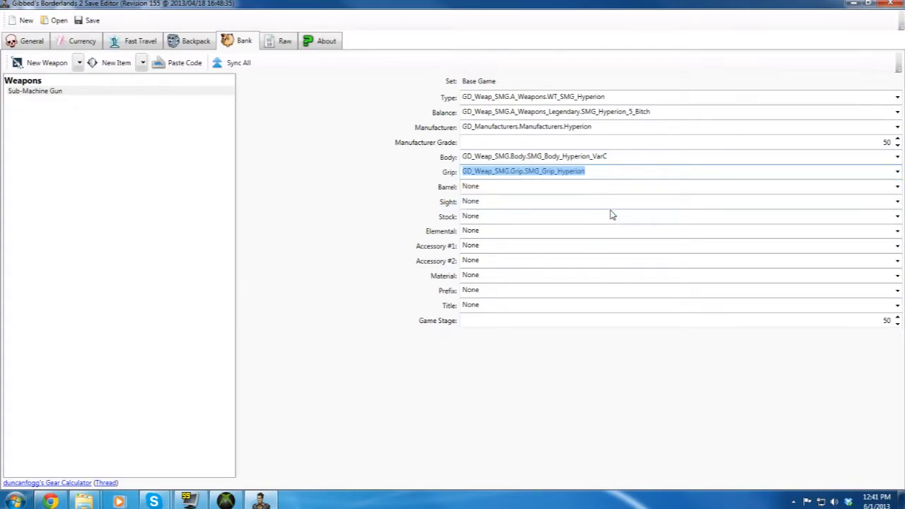
left_click(898, 187)
left_click(849, 209)
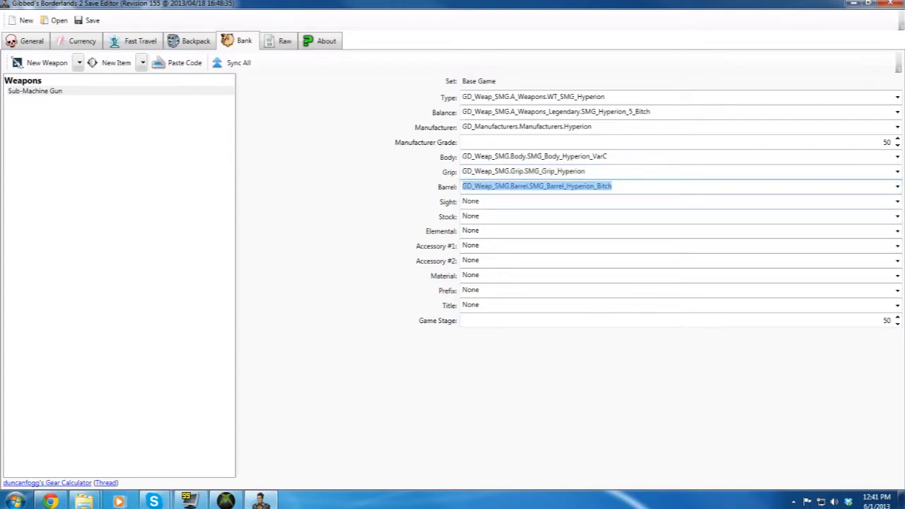
- Set the weapon's sight to SMG_Sight_Hyperion, stock to SMG_Stock_Hyperion and elemental part to SMG_Elemental_None
left_click(898, 202)
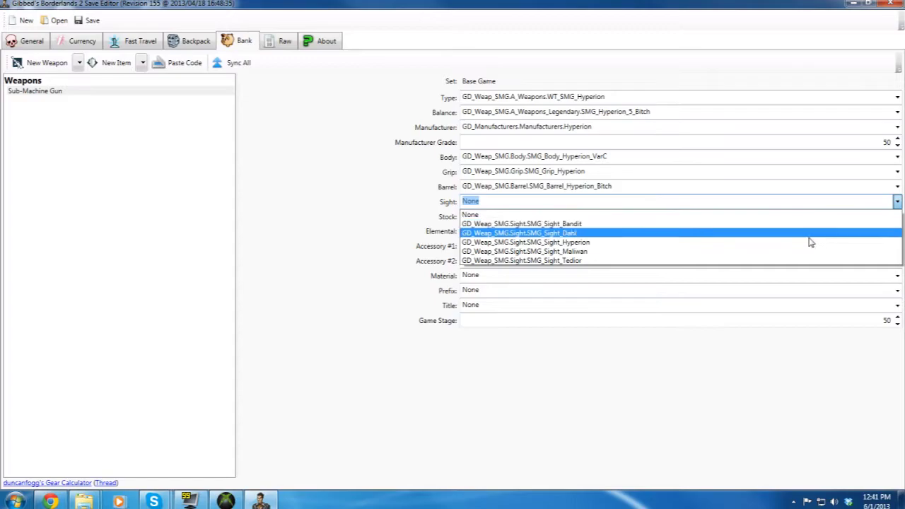
left_click(812, 243)
left_click(897, 217)
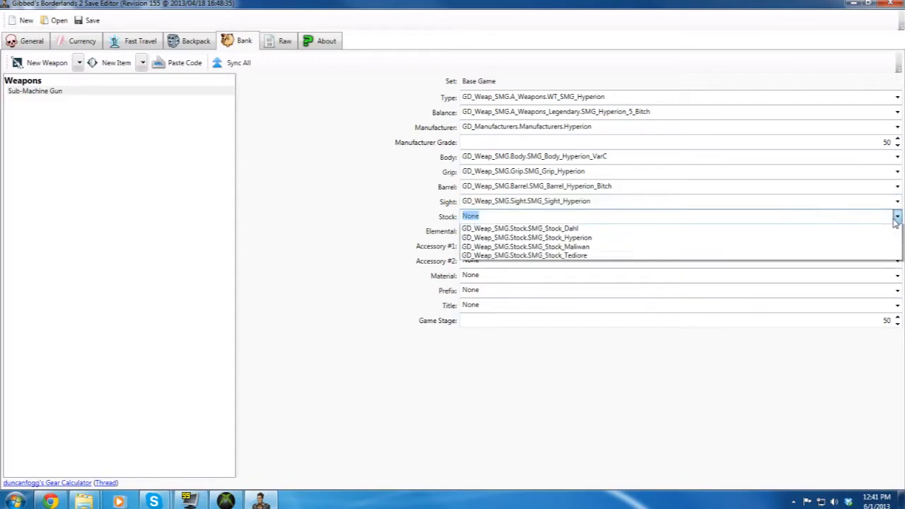
left_click(829, 255)
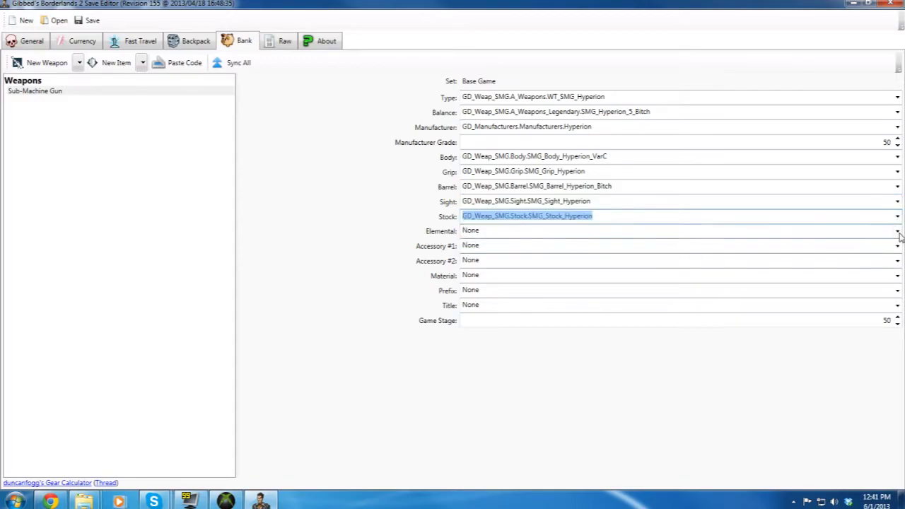
left_click(898, 233)
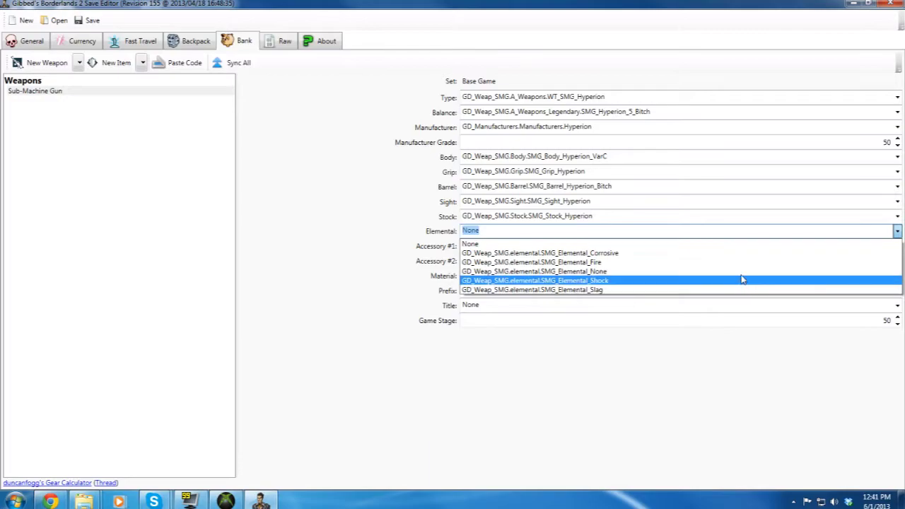
left_click(534, 271)
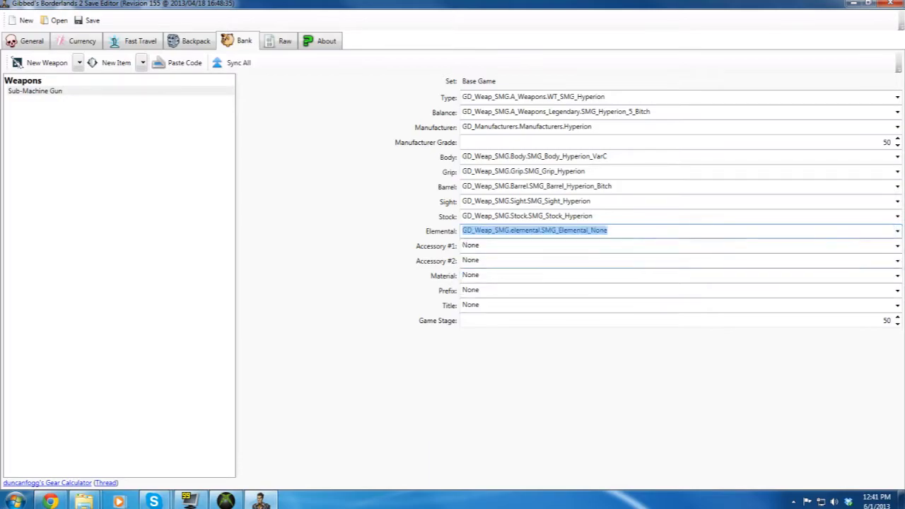
- Set the weapon's first accessory to SMG_Accessory_Body2_Damage and its material to Mat_Hyperion_5_Legendary
left_click(897, 246)
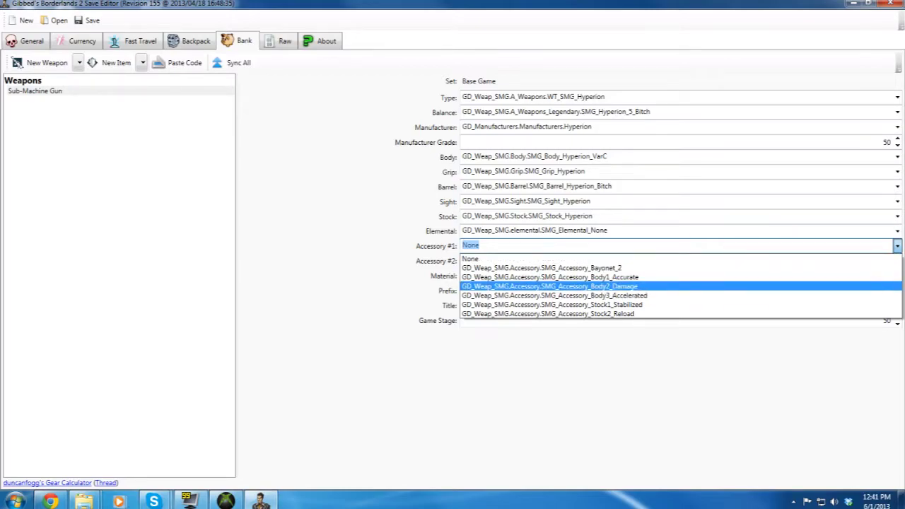
key("Return")
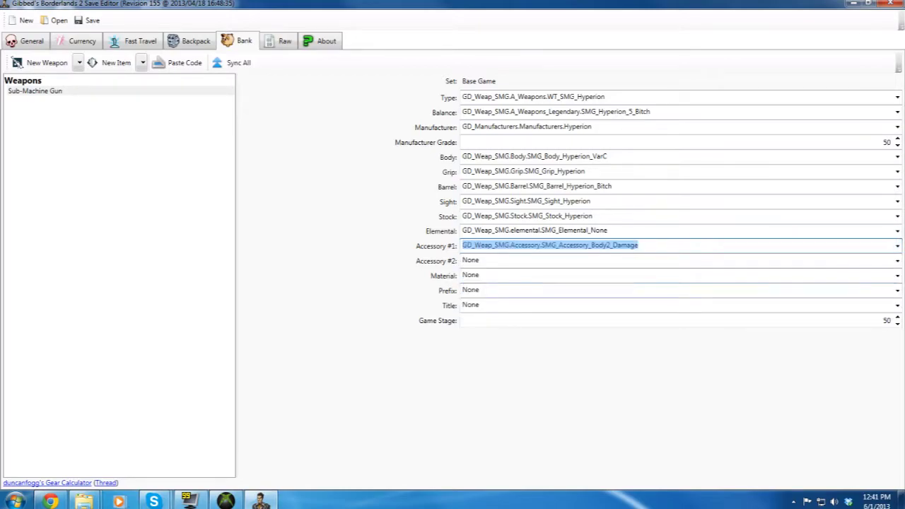
left_click(897, 261)
left_click(897, 275)
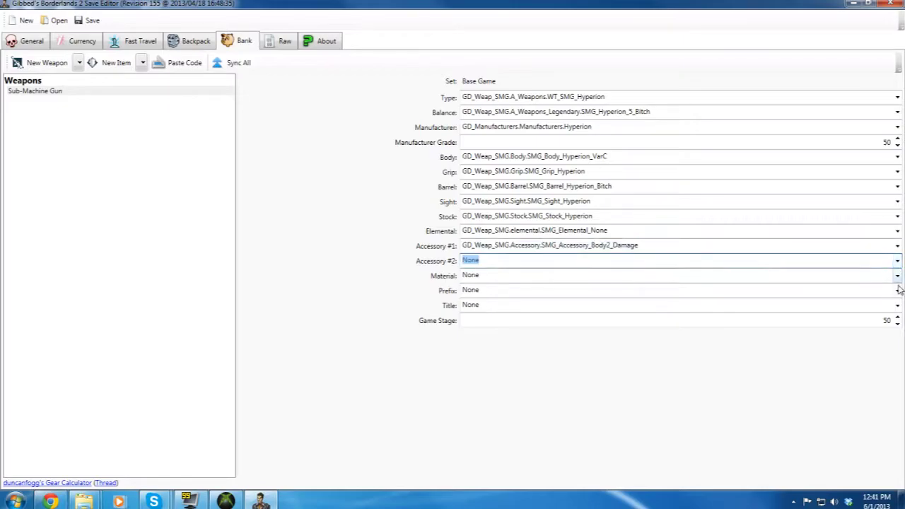
left_click(898, 275)
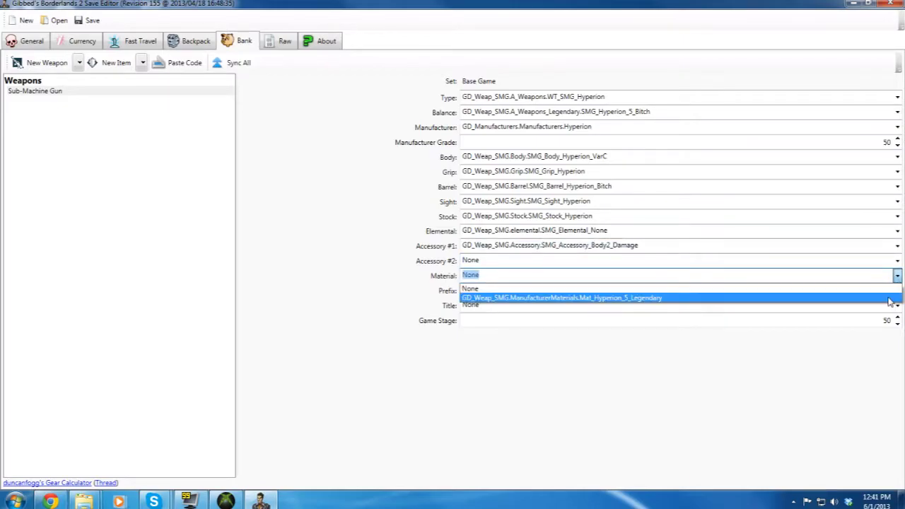
left_click(890, 299)
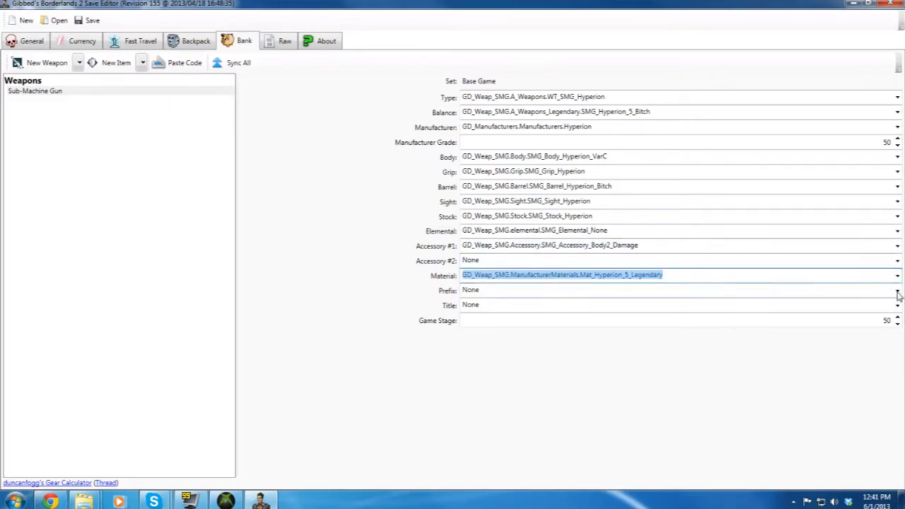
- Try to enter Bitch as the weapon's custom prefix
left_click(897, 291)
left_click(897, 293)
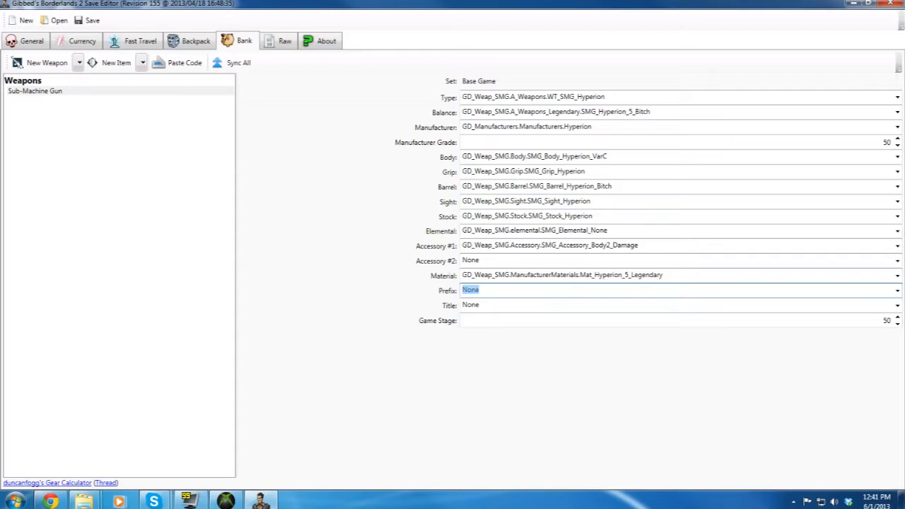
left_click(480, 290)
key("BackSpace")
key("BackSpace")
key("BackSpace")
key("BackSpace")
type("b")
key("BackSpace")
type("Bitch")
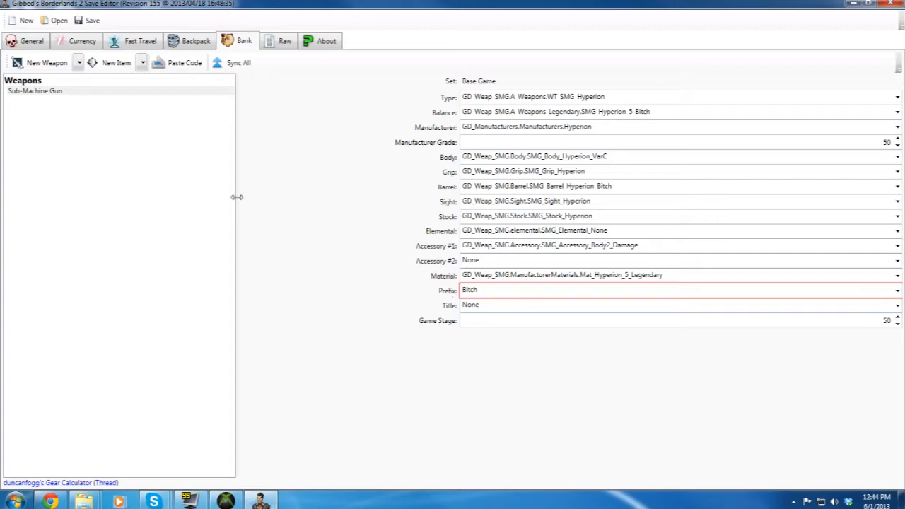
- Duplicate the sub-machine gun in the bank and switch between both copies to check their settings
right_click(56, 95)
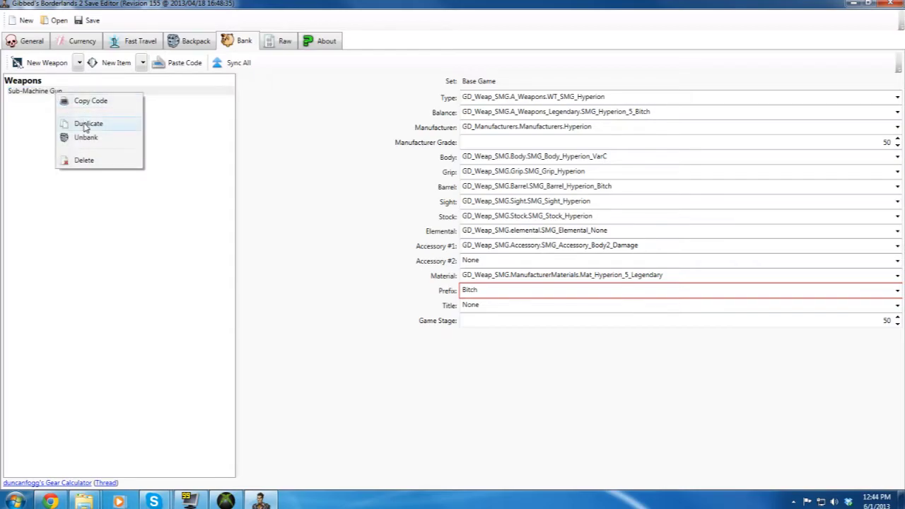
left_click(86, 126)
left_click(60, 92)
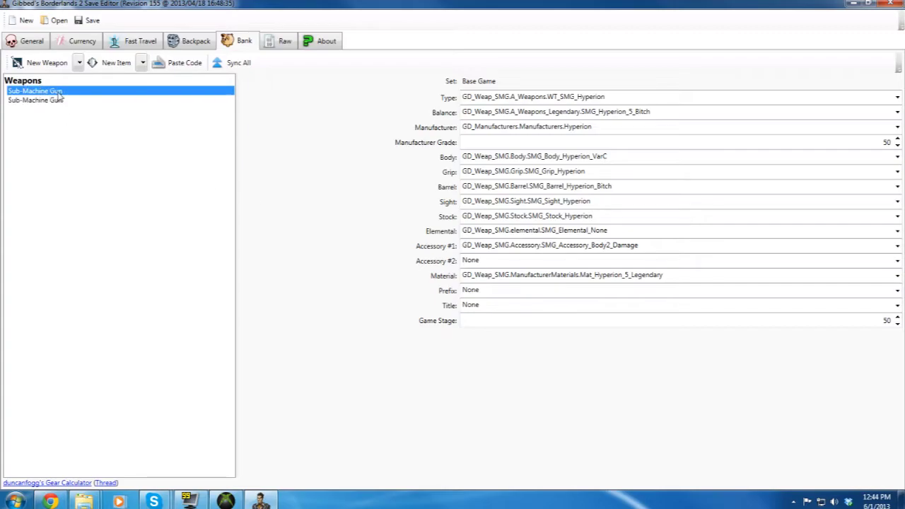
left_click(58, 100)
left_click(58, 91)
left_click(58, 101)
left_click(59, 92)
left_click(57, 101)
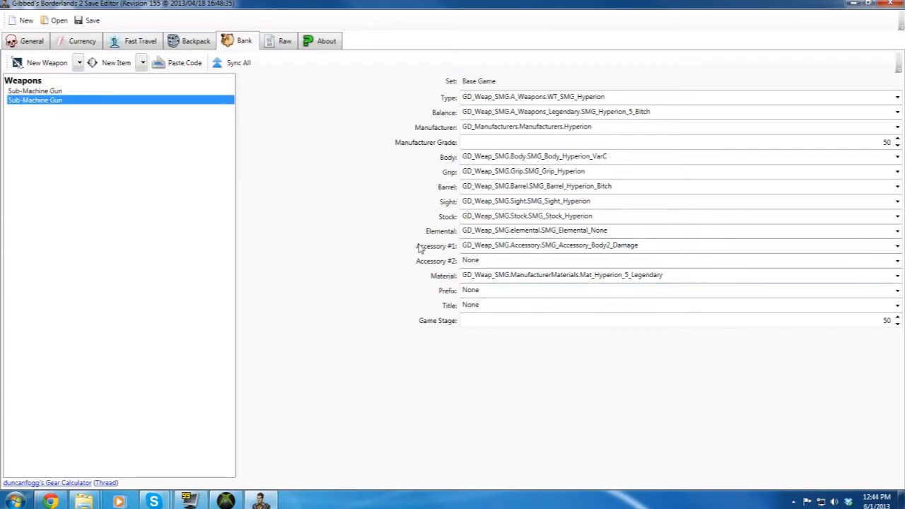
left_click(56, 92)
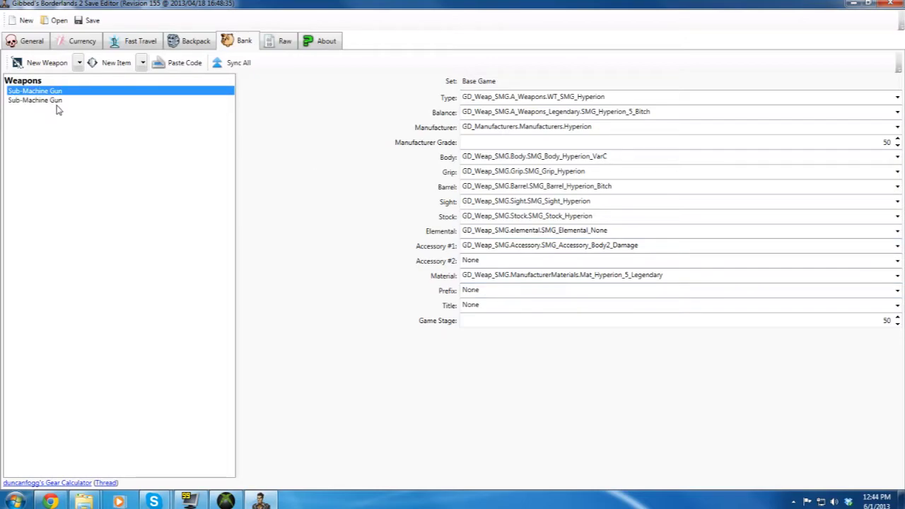
left_click(59, 101)
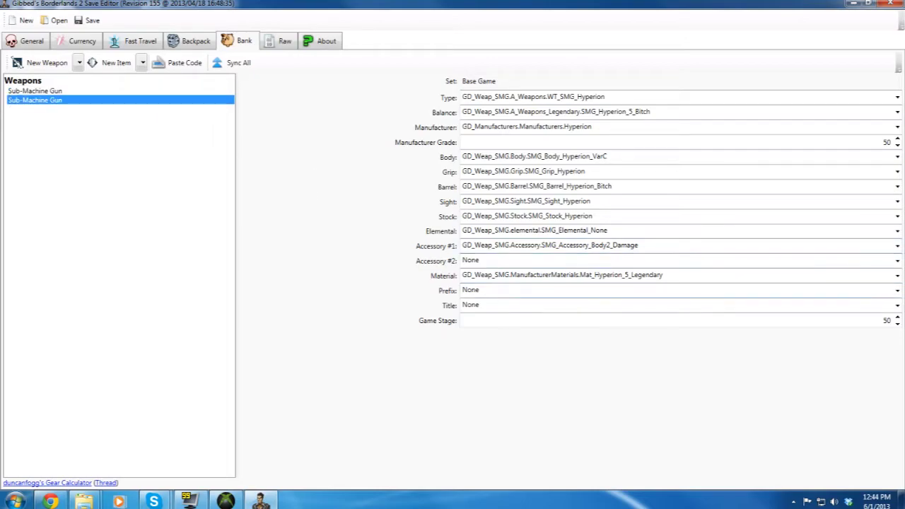
- Try to title the second sub-machine gun Bitch2 and the first one Bitch
left_click(470, 305)
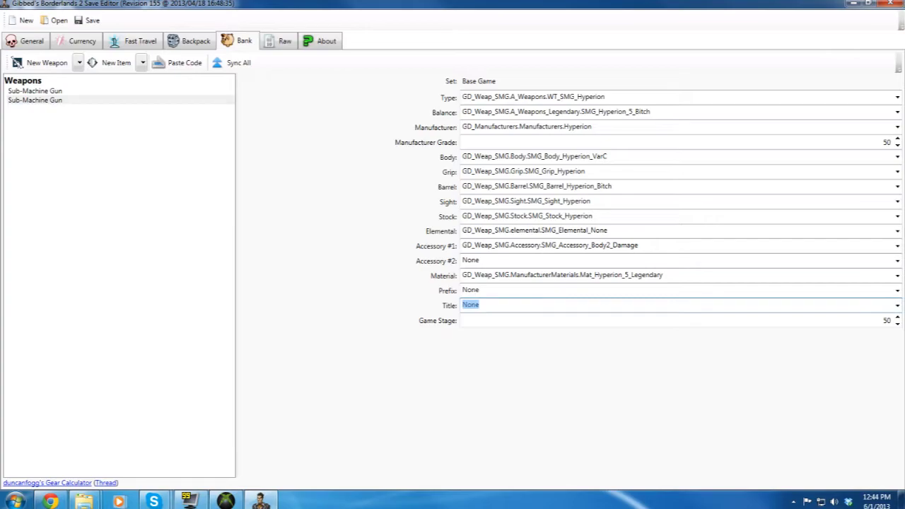
type("Bitc")
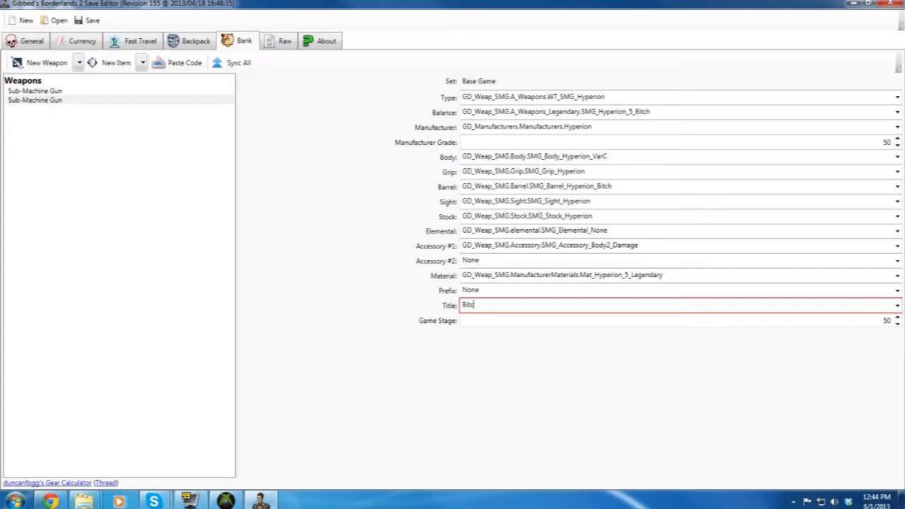
type("h2")
key("shift+Tab")
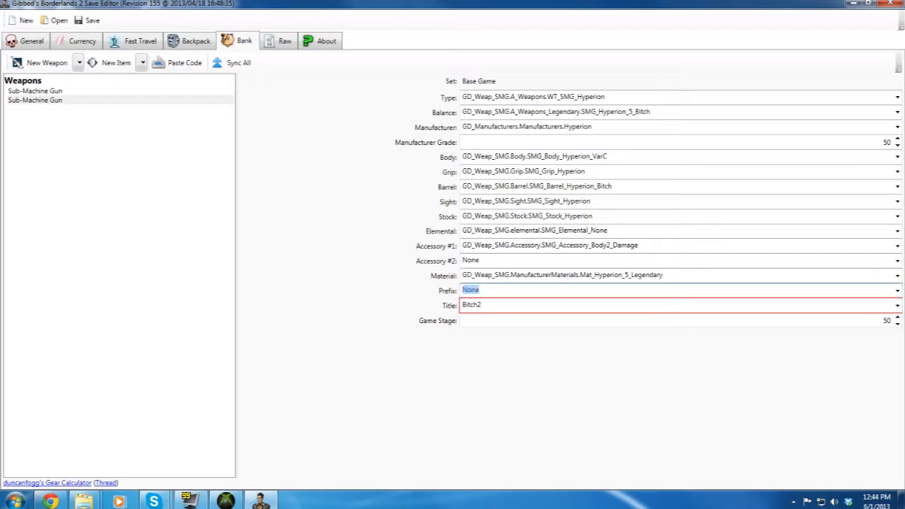
left_click(58, 94)
left_click(470, 305)
type("Bitch")
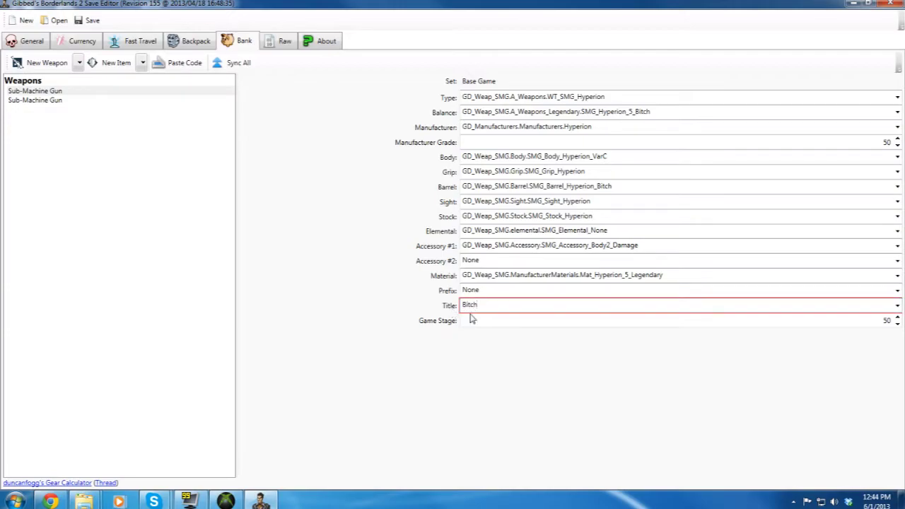
- Compare the prefix and title values of the two sub-machine guns in the bank
left_click(58, 99)
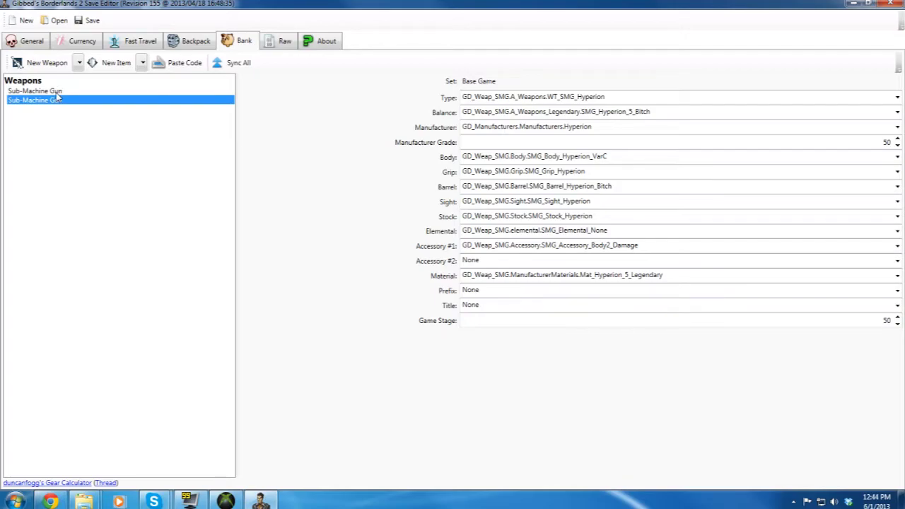
left_click(58, 92)
left_click(57, 99)
left_click(58, 93)
left_click(58, 100)
left_click(58, 93)
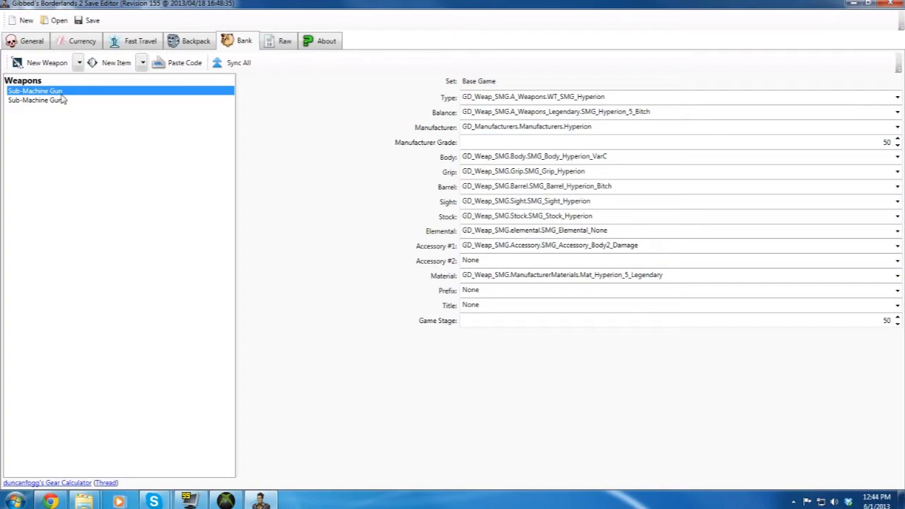
left_click(61, 100)
left_click(62, 93)
left_click(61, 102)
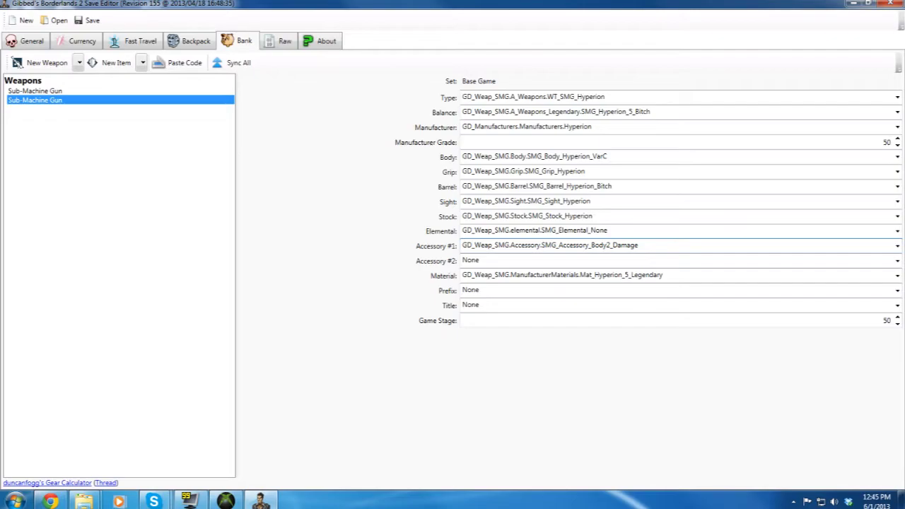
- Replace the second sub-machine gun's sight with a copy of its first accessory value, GD_Weap_SMG.Accessory.SMG_Accessory_Body2_Damage
left_click(625, 250)
key("ctrl+c")
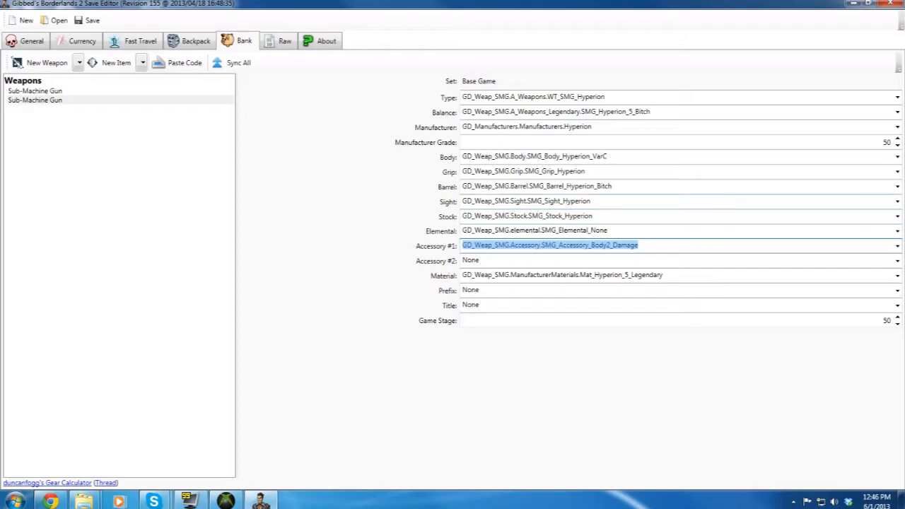
left_click(566, 201)
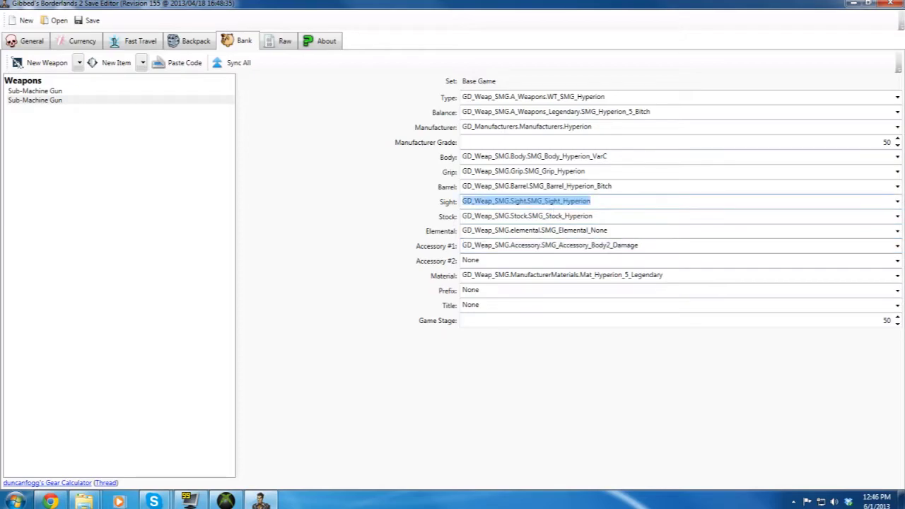
key("BackSpace")
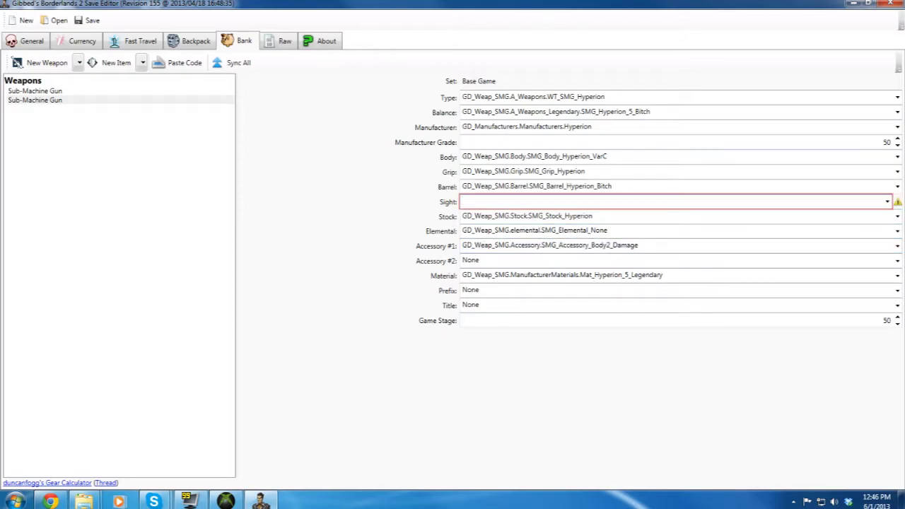
key("ctrl+v")
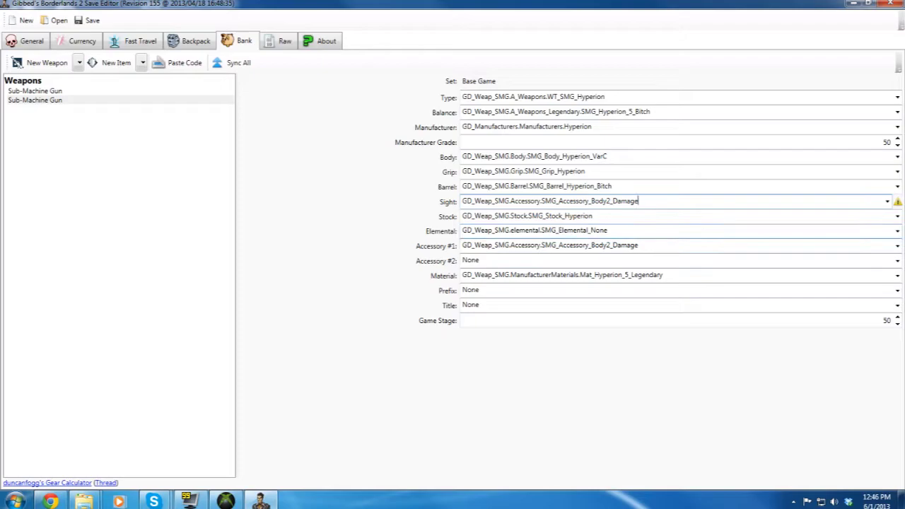
- Add a new weapon to the bank and set its type to WeaponType_Jakobs_Pistol
left_click(44, 65)
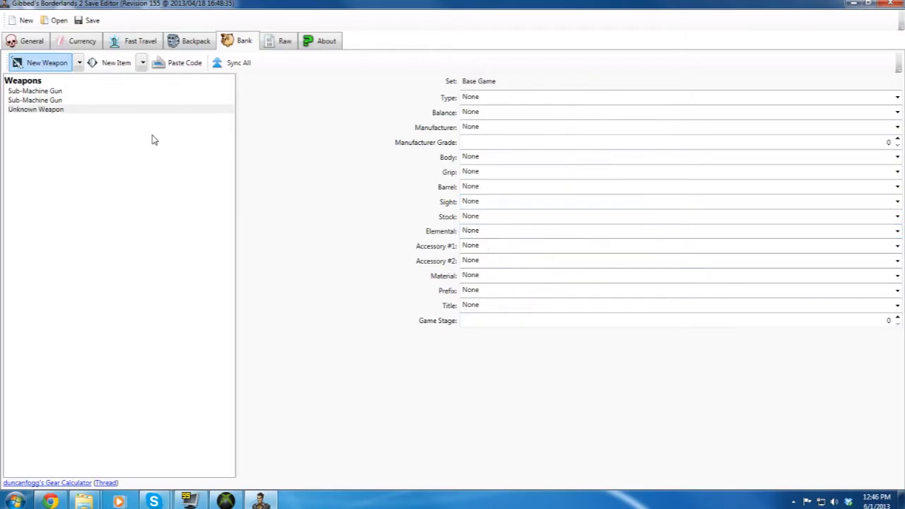
left_click(899, 98)
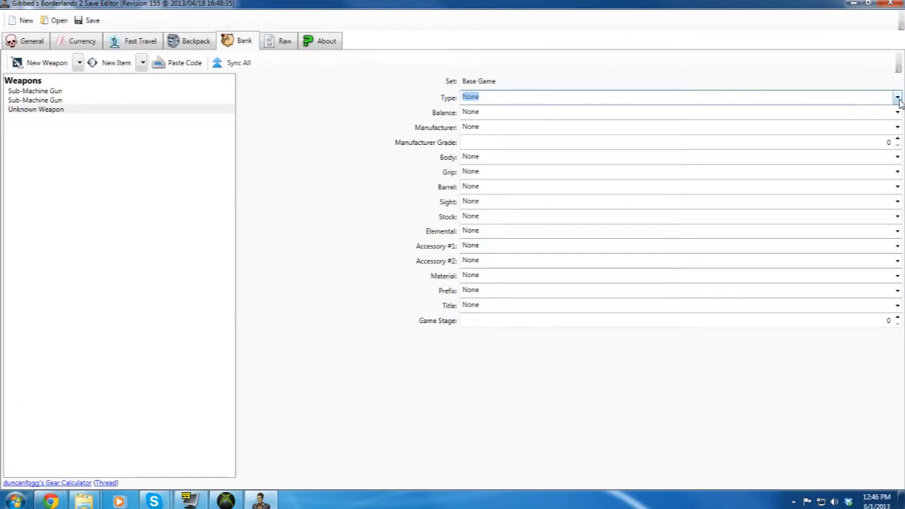
left_click(899, 99)
scroll(631, 214, "down", 1)
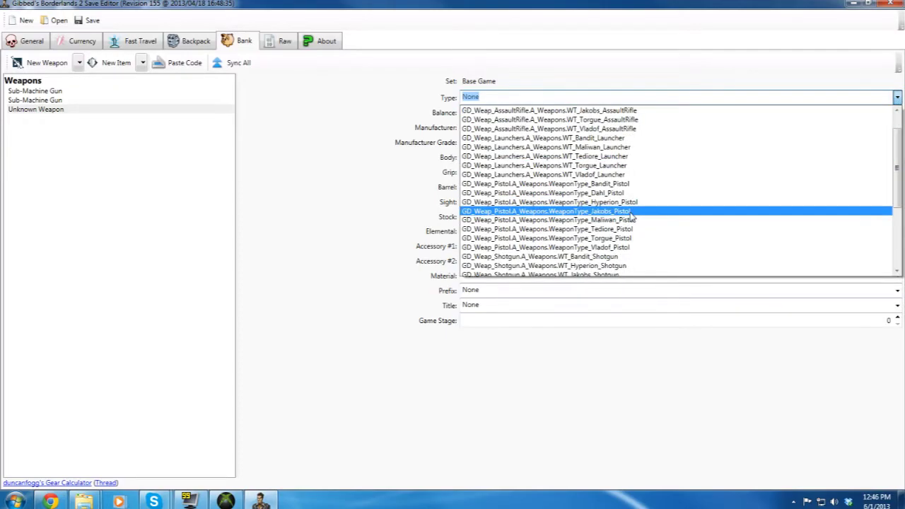
scroll(630, 215, "down", 2)
scroll(631, 217, "down", 1)
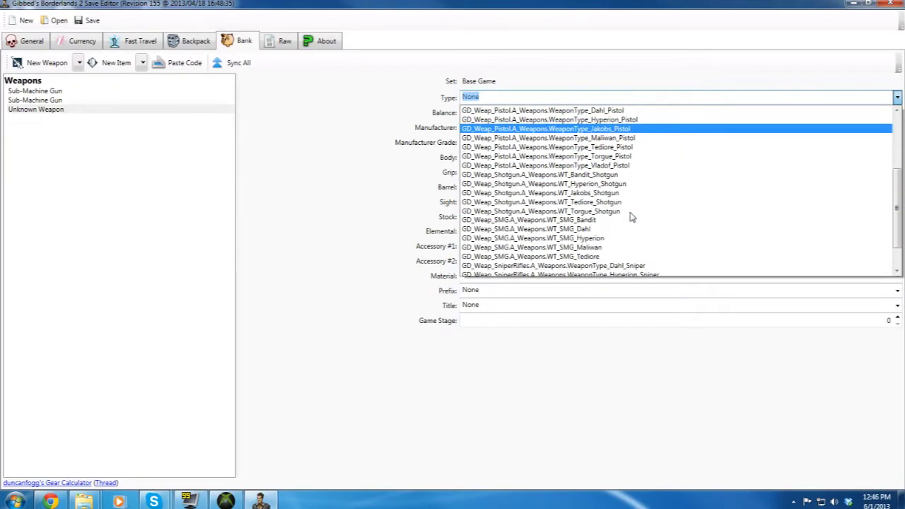
scroll(631, 217, "down", 2)
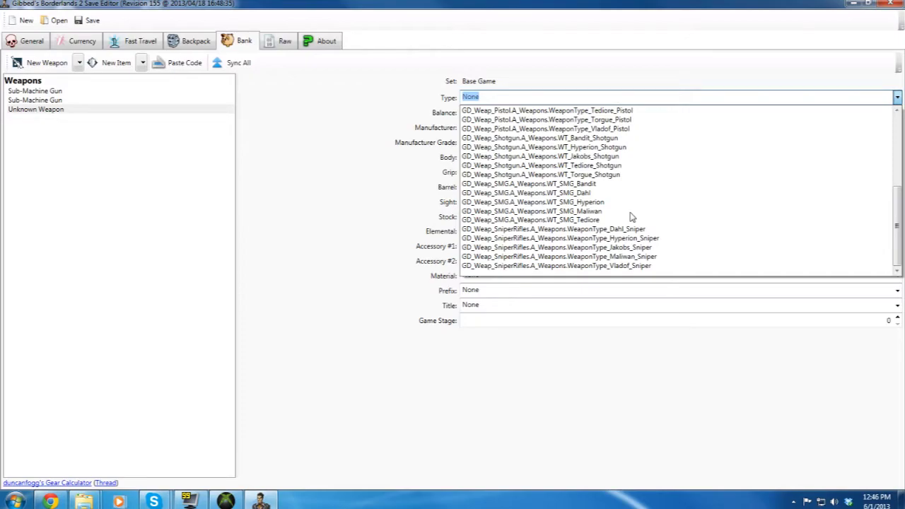
scroll(632, 217, "up", 2)
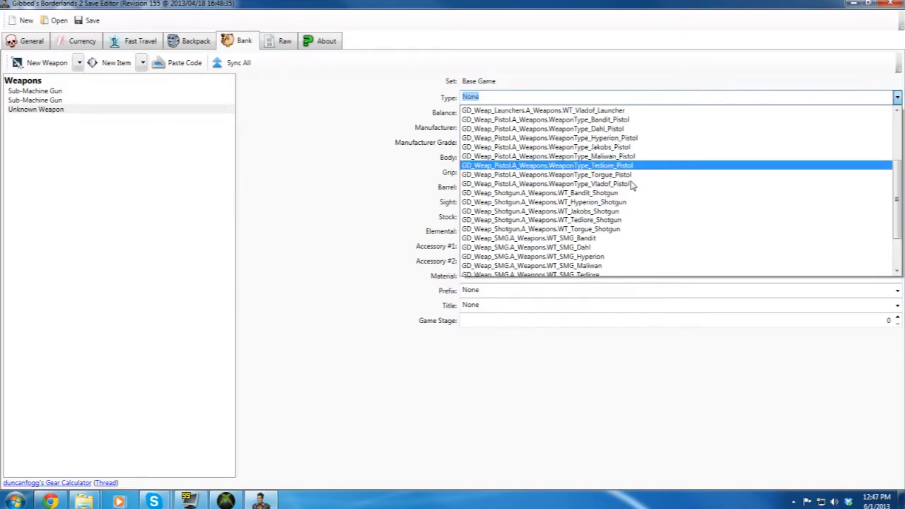
left_click(616, 147)
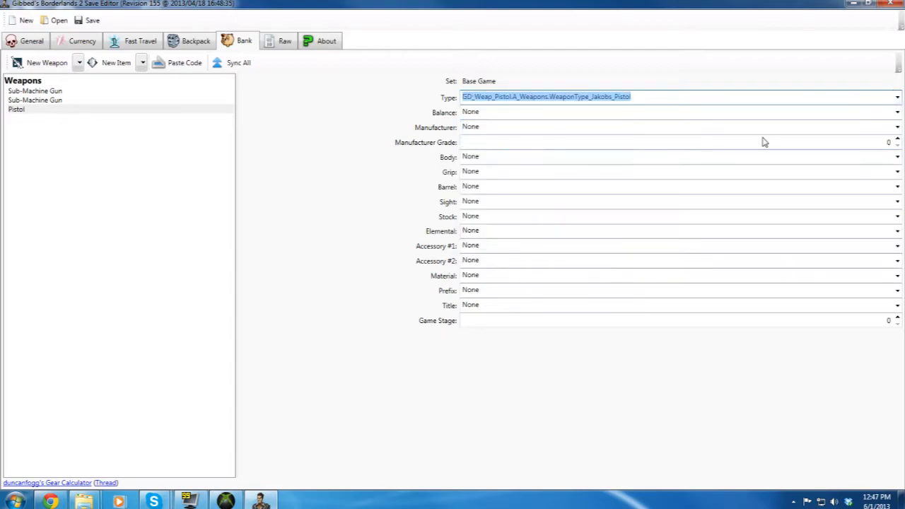
- Try WeaponType_Bandit_Pistol as the pistol's type, comparing its balance options with those of the Jakobs type
left_click(896, 114)
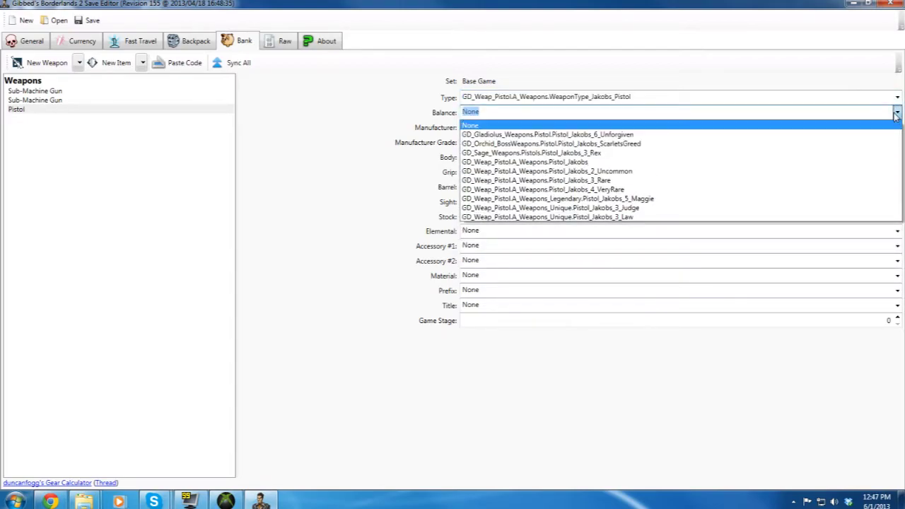
left_click(896, 113)
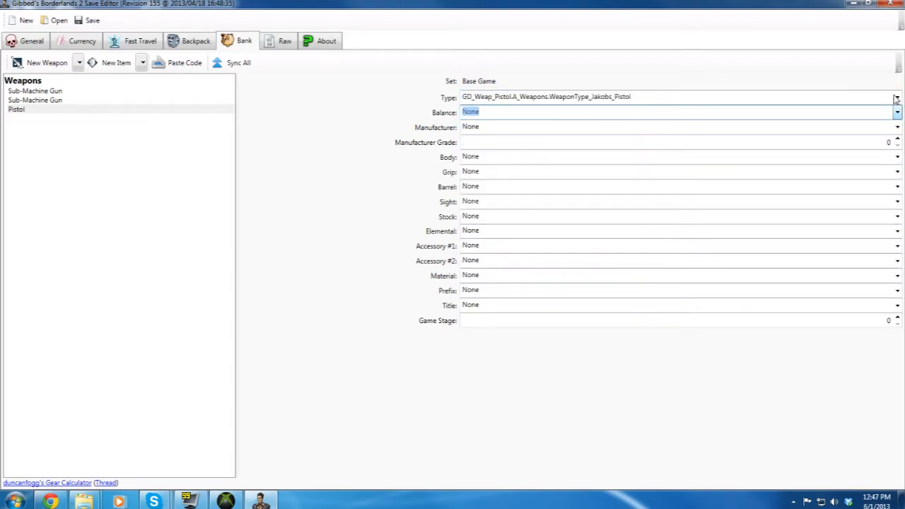
left_click(896, 96)
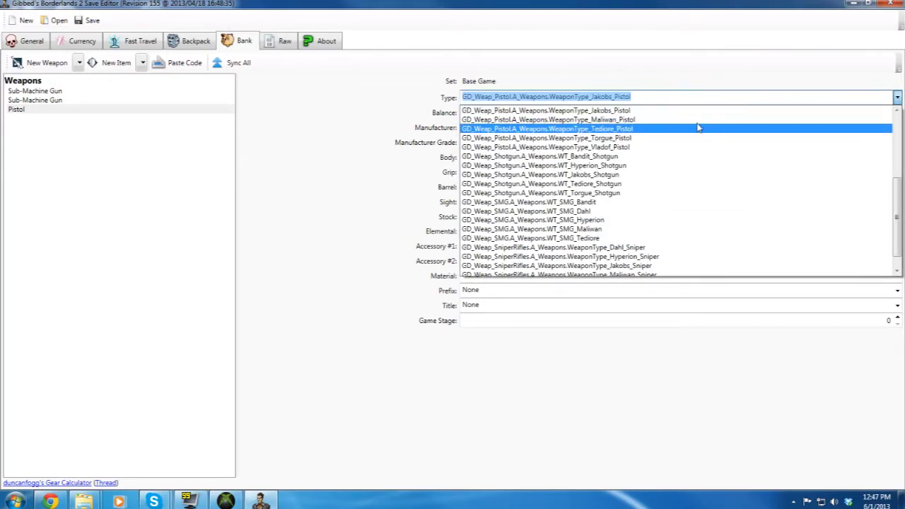
scroll(693, 125, "up", 1)
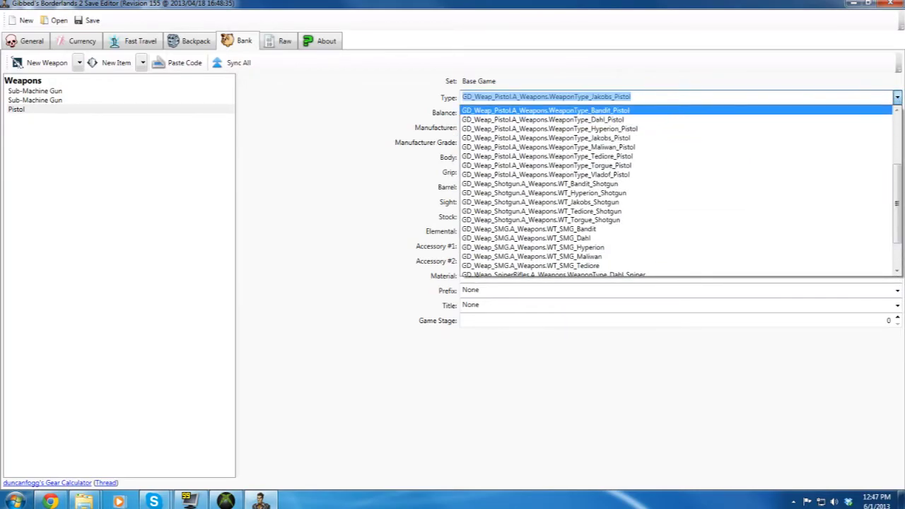
key("Return")
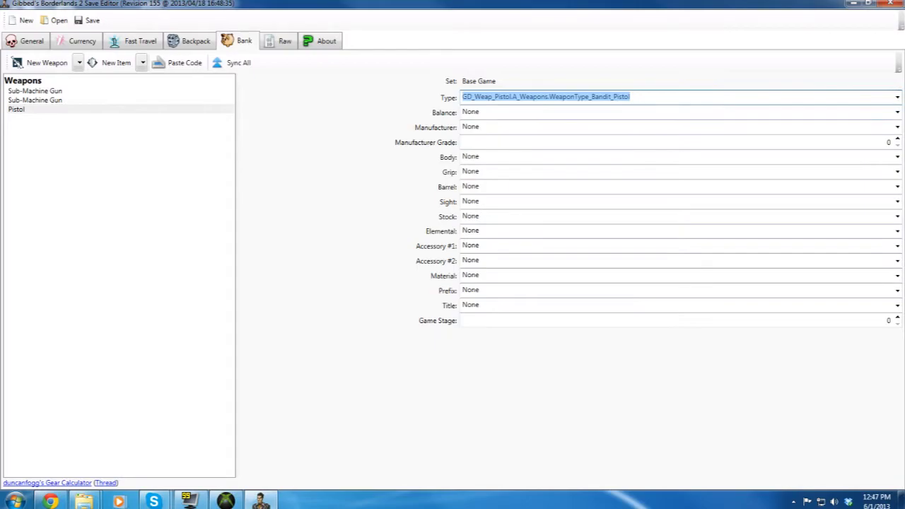
left_click(897, 113)
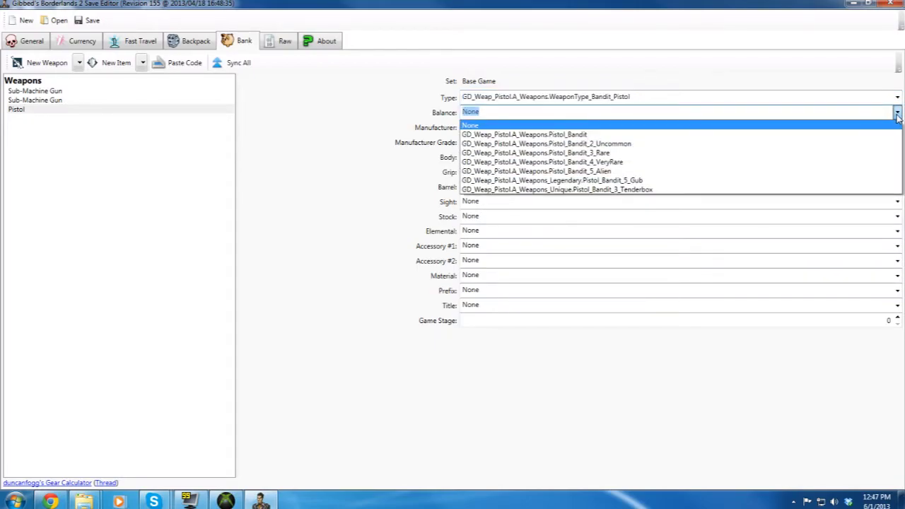
left_click(897, 114)
- Try WeaponType_Hyperion_Pistol as the pistol's type and look through its balance options
left_click(897, 97)
scroll(699, 128, "up", 3)
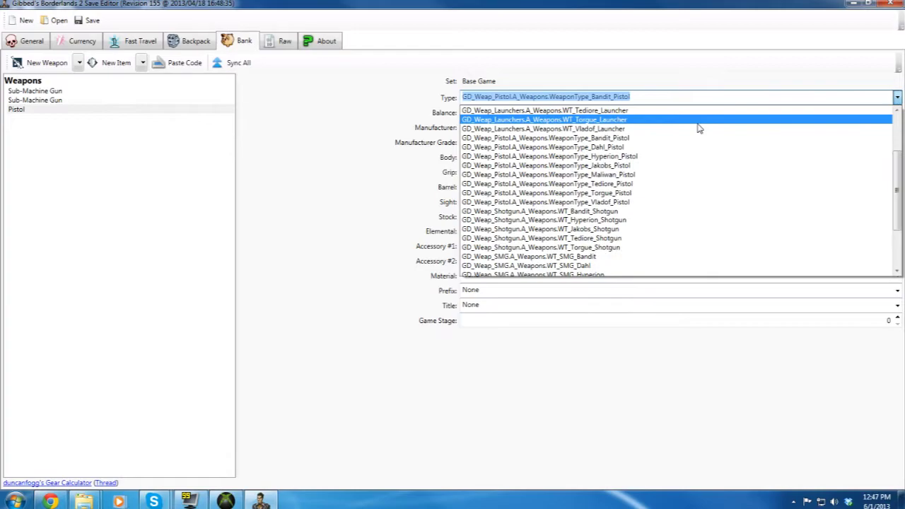
left_click(621, 157)
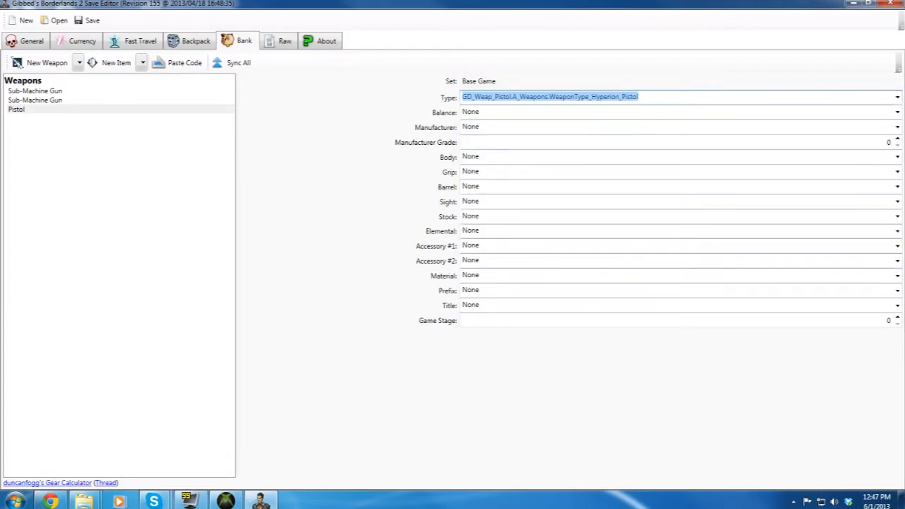
left_click(897, 114)
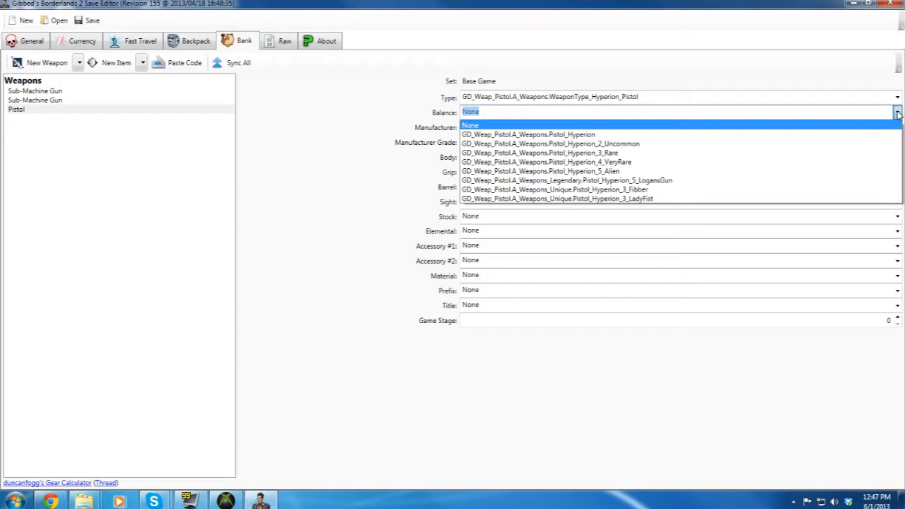
left_click(898, 113)
- Configure the pistol with type WeaponType_Vladof_Pistol, balance Pistol_Vladof_5_Infinity and barrel Pistol_Barrel_Vladof_Infinity
left_click(897, 97)
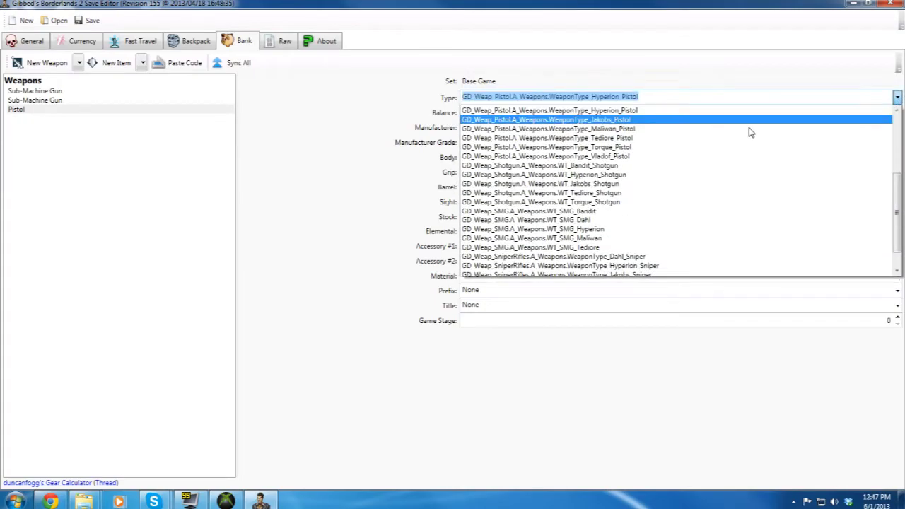
left_click(624, 157)
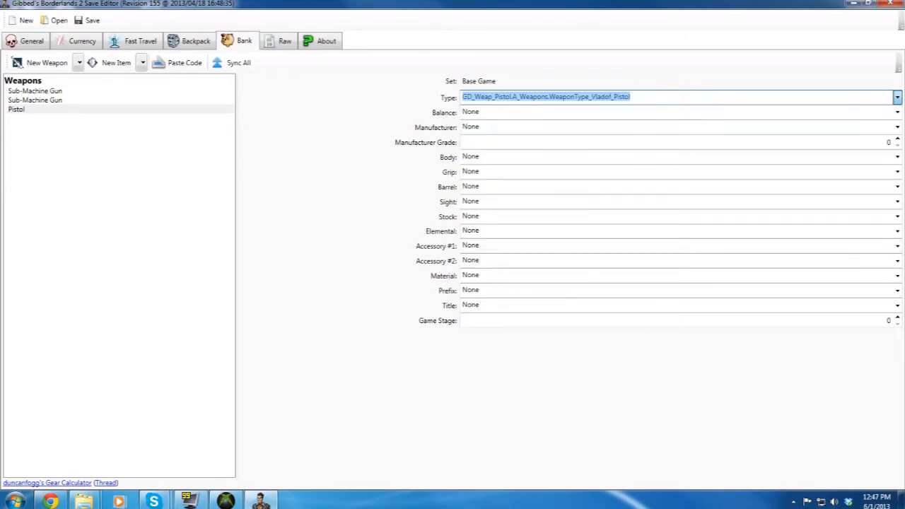
left_click(898, 113)
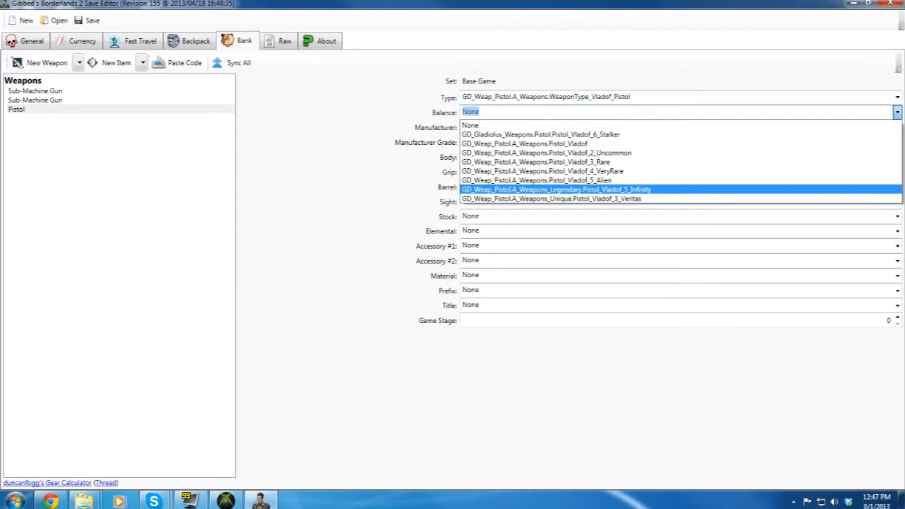
left_click(708, 189)
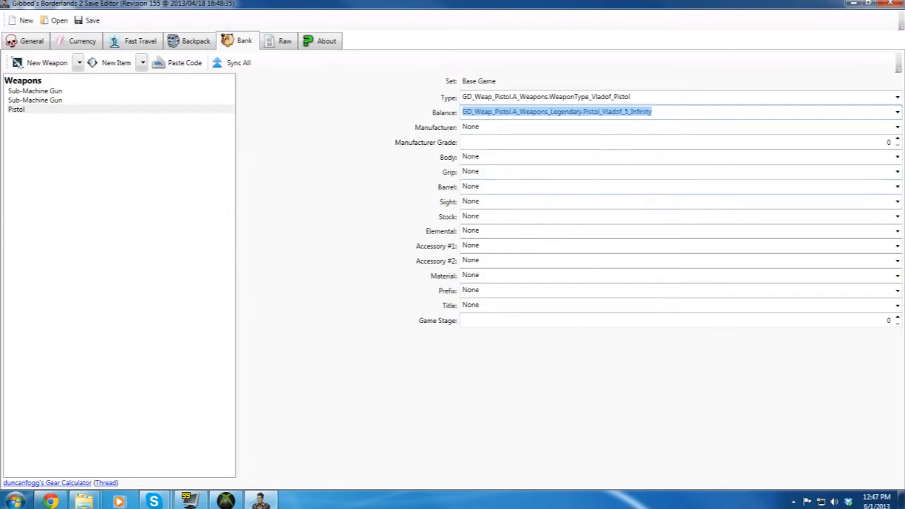
left_click(898, 187)
left_click(890, 203)
- Copy the pistol's barrel value, GD_Weap_Pistol.Barrel.Pistol_Barrel_Vladof_Infinity, into Accessory #2 of the second sub-machine gun
key("ctrl+c")
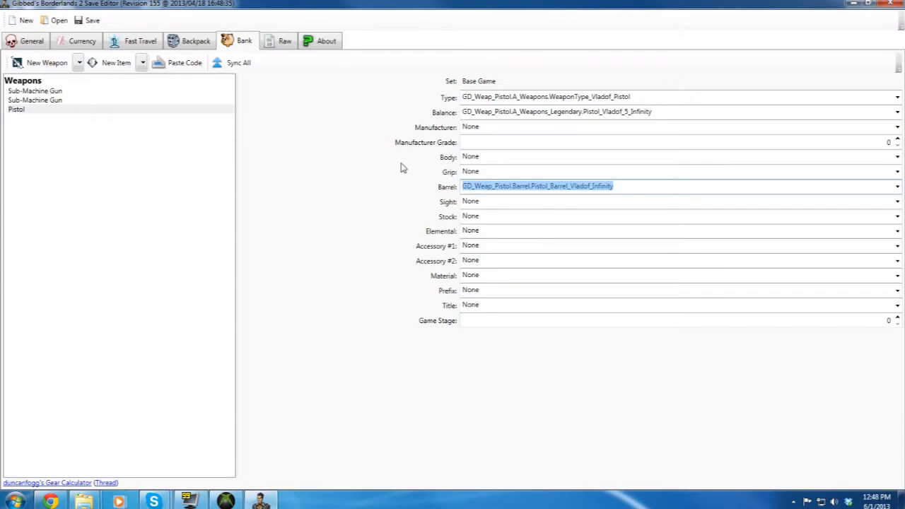
left_click(69, 100)
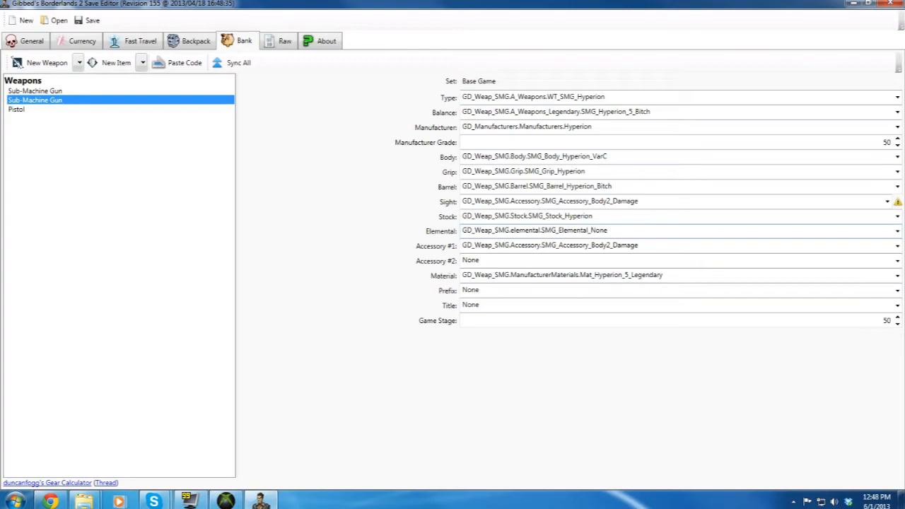
left_click(580, 261)
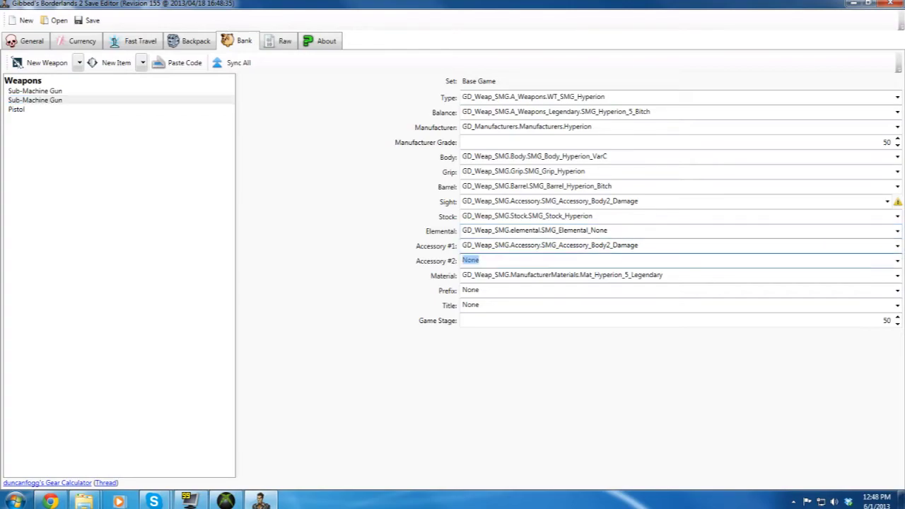
key("ctrl+v")
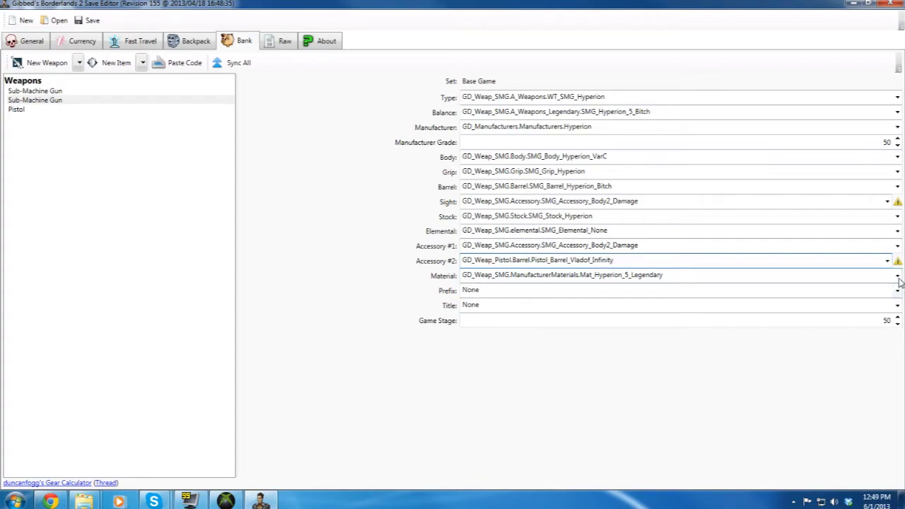
left_click(873, 275)
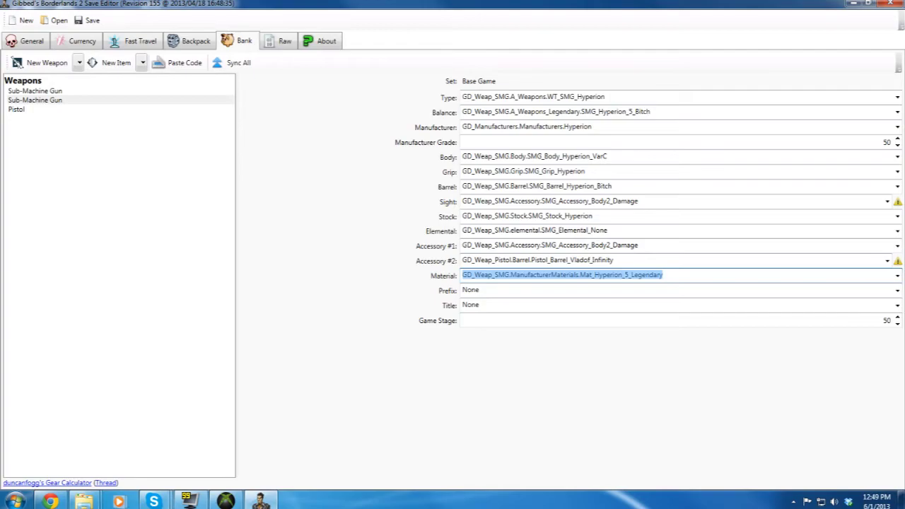
left_click(847, 276)
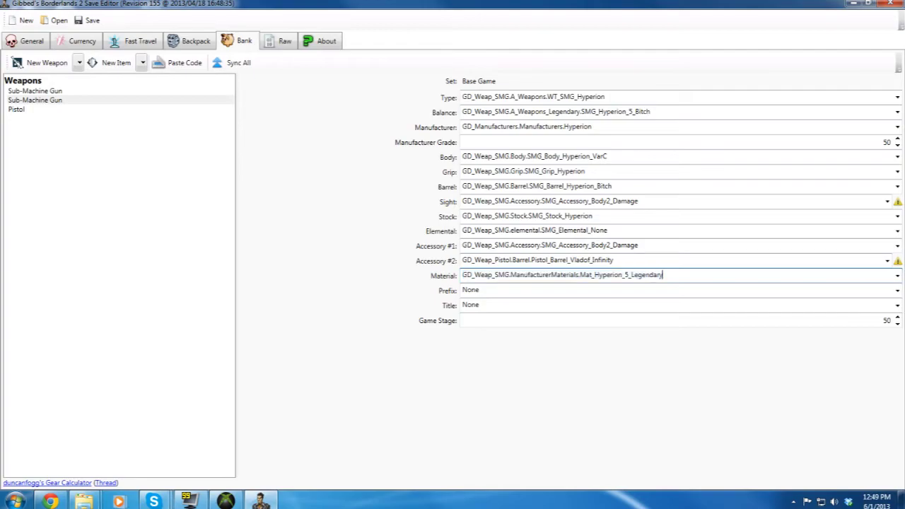
- Delete the pistol from the bank's weapons
left_click(16, 111)
right_click(16, 111)
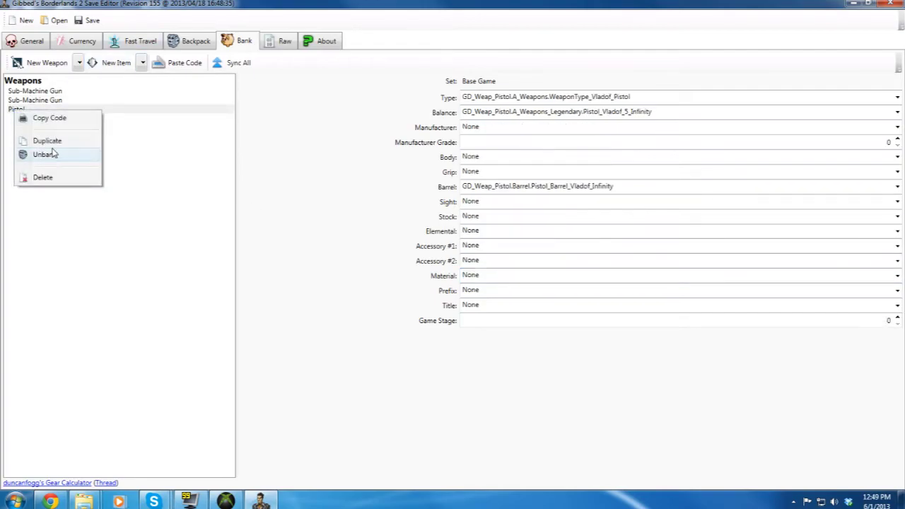
left_click(55, 177)
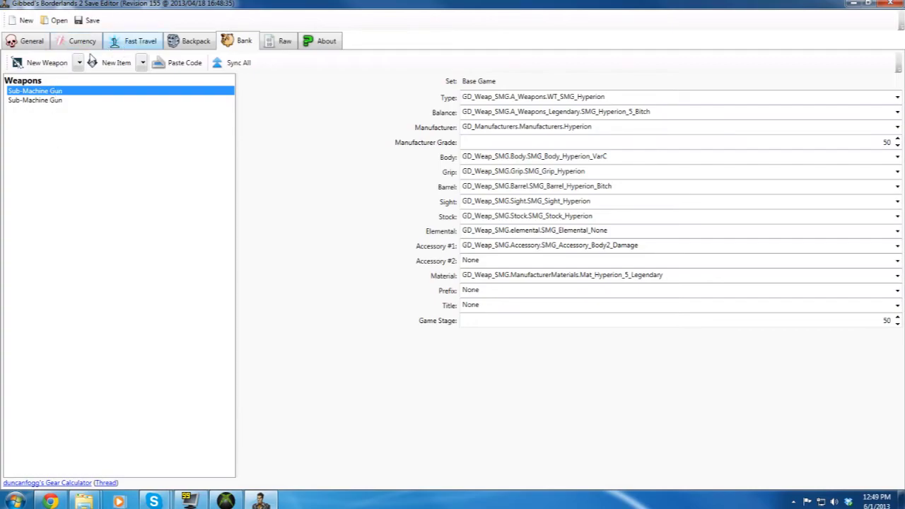
- Add a new weapon to the bank with type WT_Torgue_AssaultRifle and look through its balance options
left_click(34, 66)
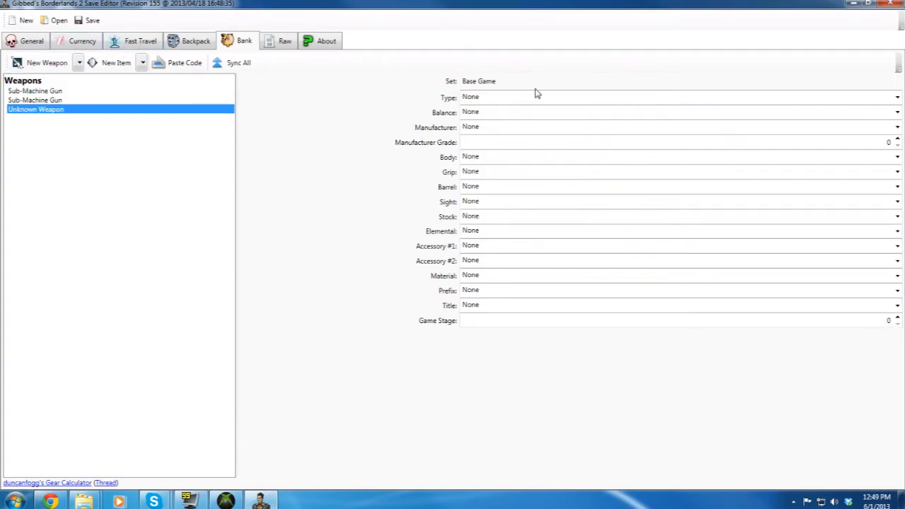
left_click(898, 97)
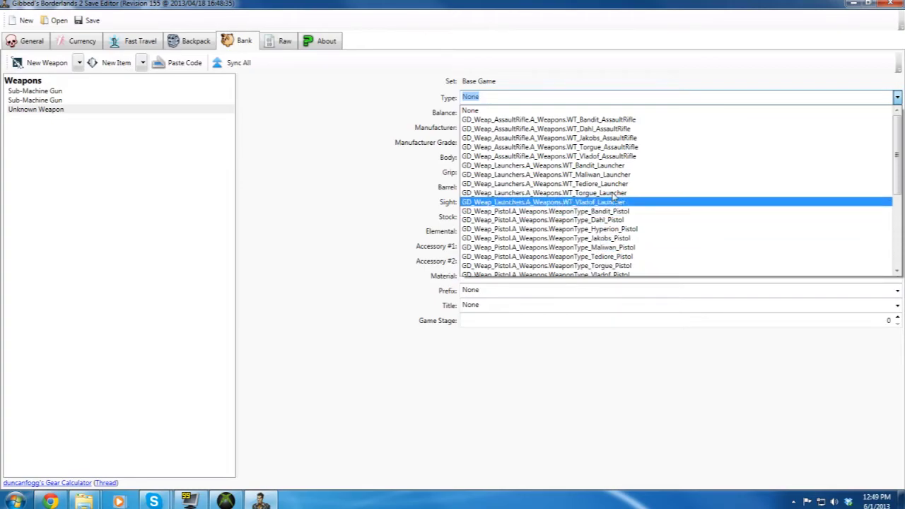
left_click(613, 148)
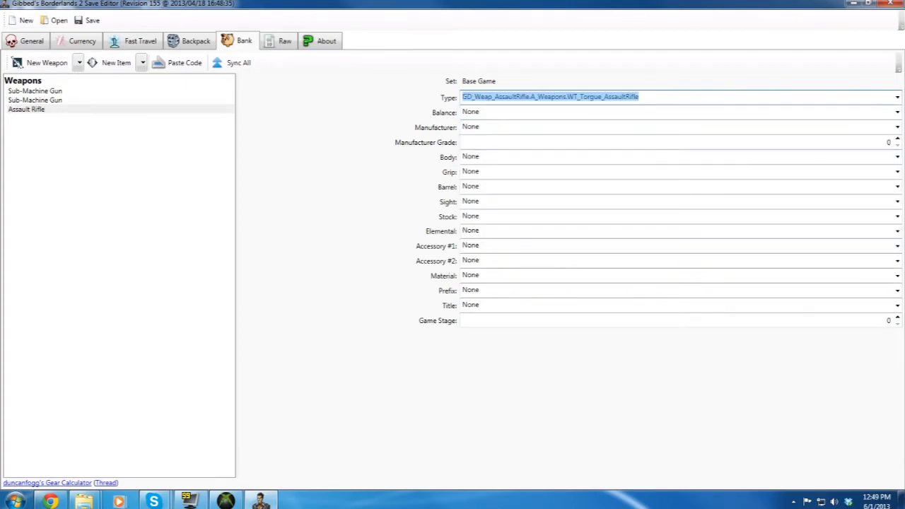
left_click(897, 117)
left_click(897, 126)
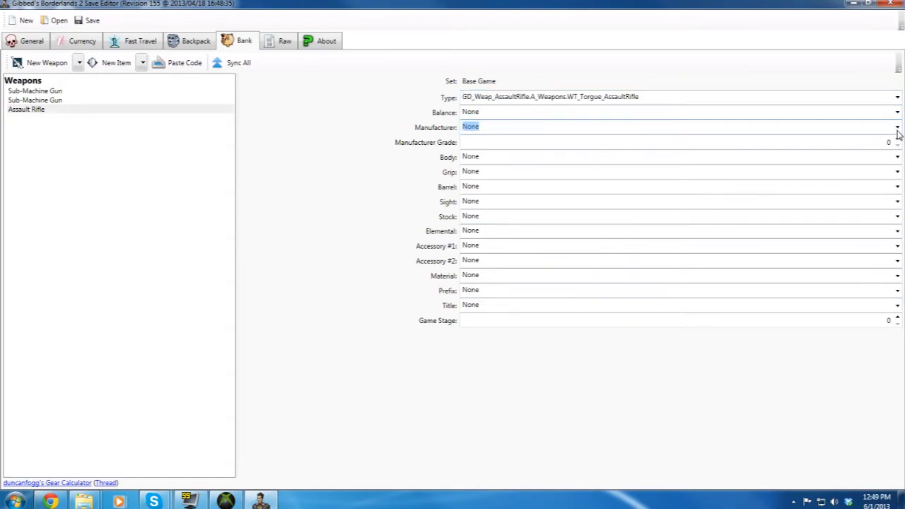
left_click(899, 131)
left_click(899, 130)
left_click(897, 115)
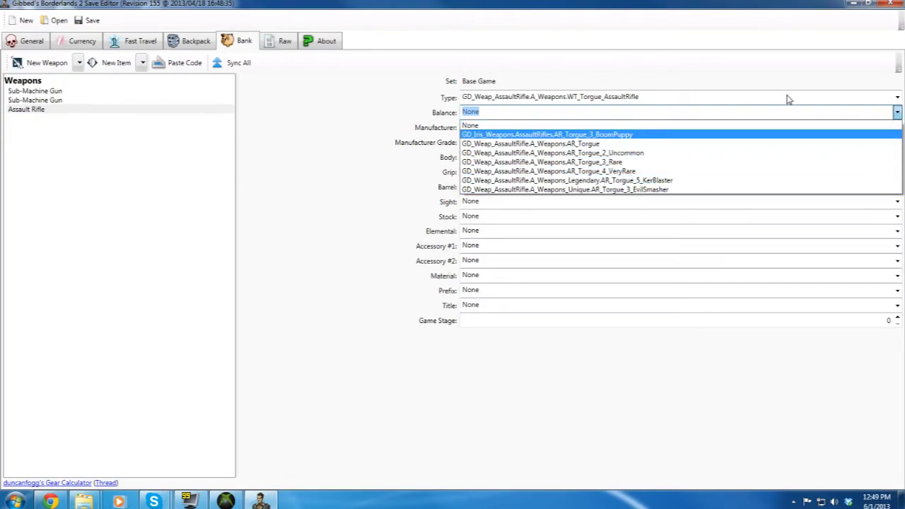
- Change the new weapon to type WT_Jakobs_Shotgun with balance SG_Jakobs_5_Striker and material Mat_Jakobs_5_Legendary
left_click(897, 99)
left_click(897, 99)
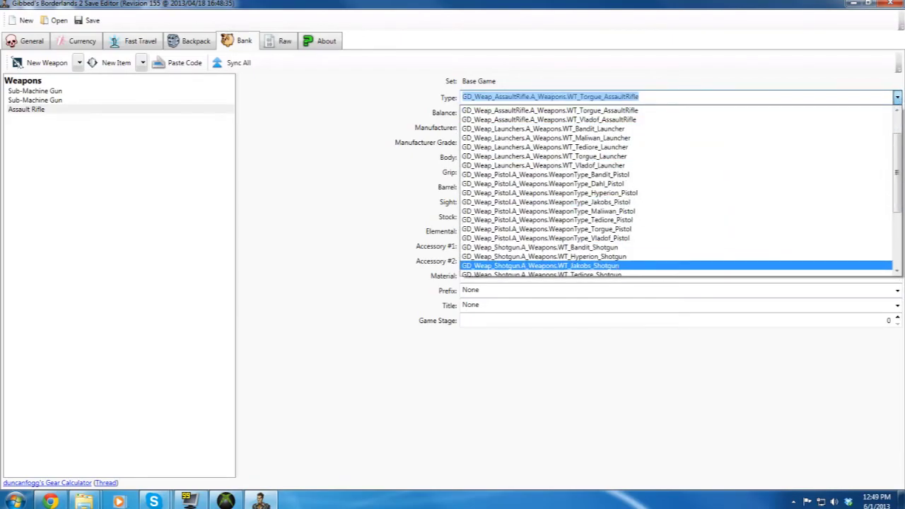
left_click(541, 265)
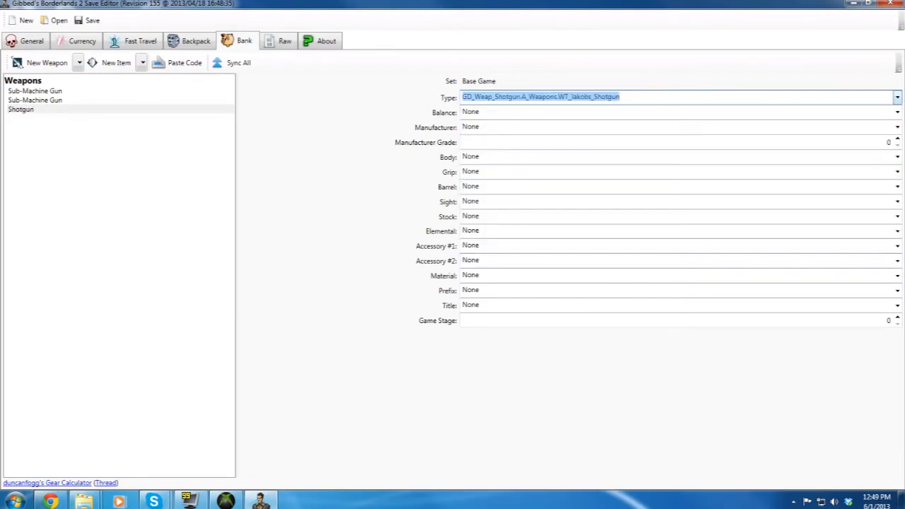
left_click(897, 113)
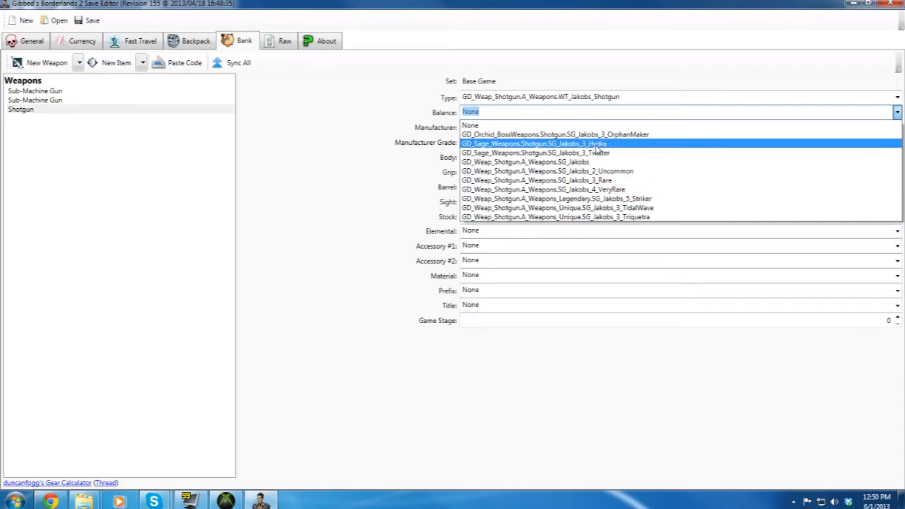
left_click(626, 199)
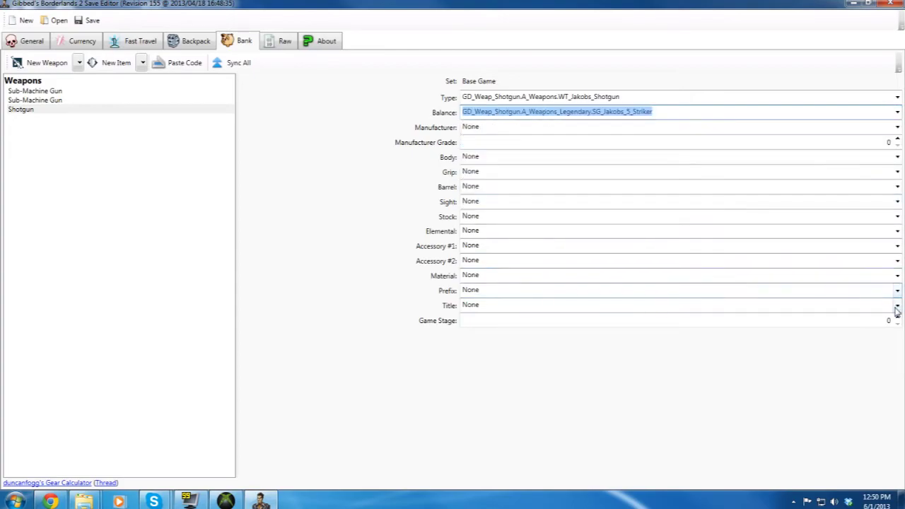
left_click(897, 275)
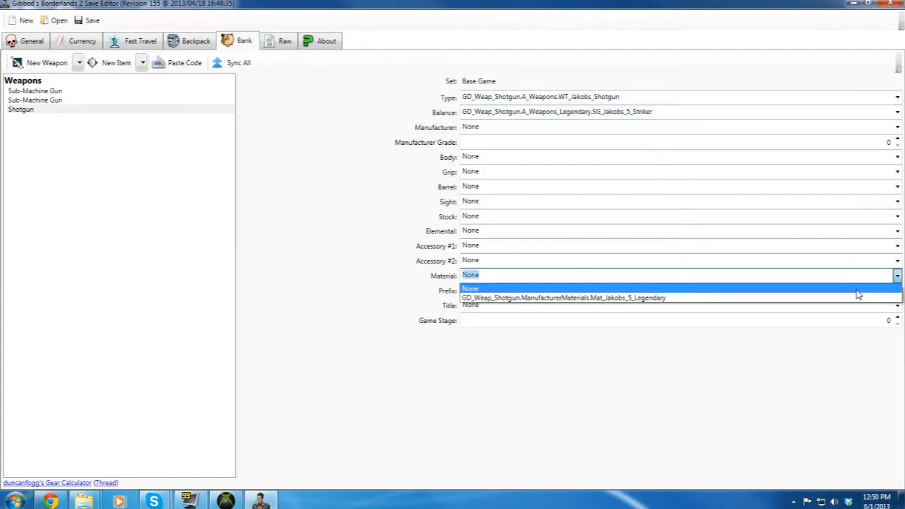
left_click(778, 299)
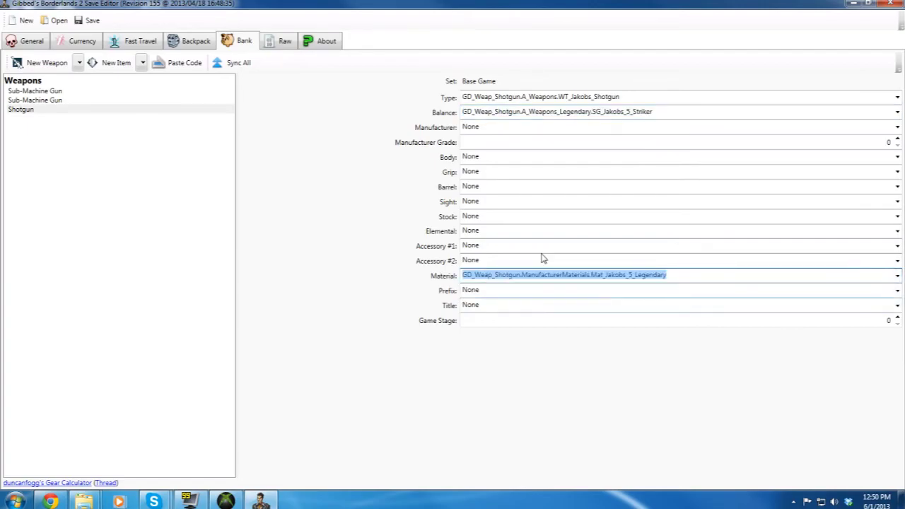
- Replace the second sub-machine gun's material with GD_Weap_Shotgun.ManufacturerMaterials.Mat_Jakobs_5_Legendary
left_click(47, 103)
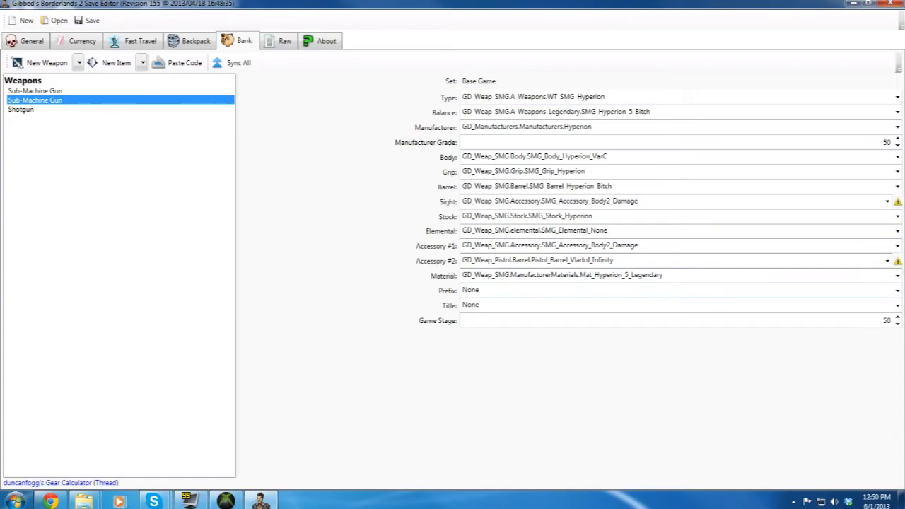
left_click(700, 275)
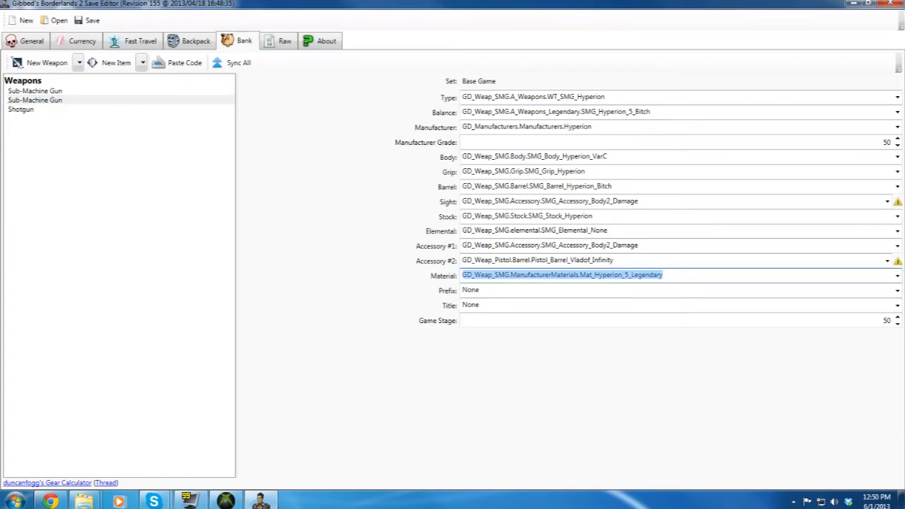
type("GD_Weap_Shotgun.ManufacturerMaterials.Mat_Jakobs_5_Legendary")
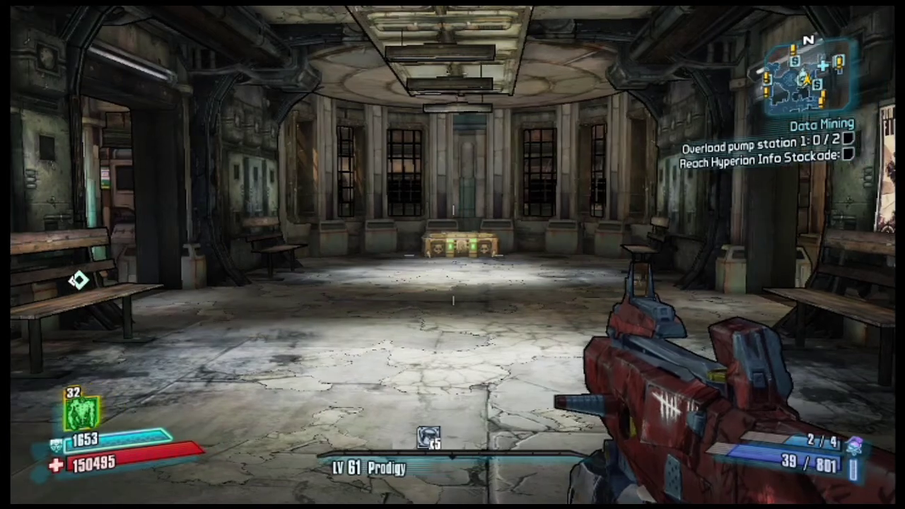
- In Borderlands 2, compare the item cards of the two equipped Hyperion sub-machine guns in the inventory, then return to the game
key("i")
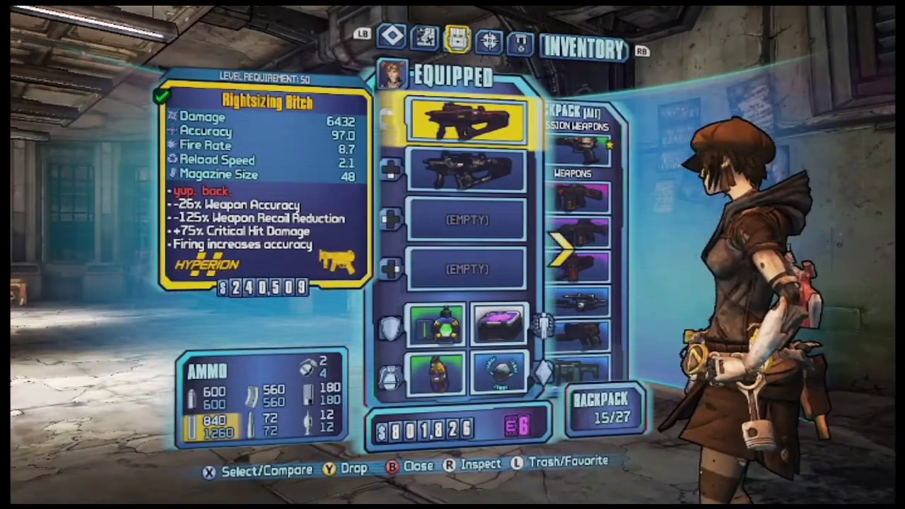
key("Down")
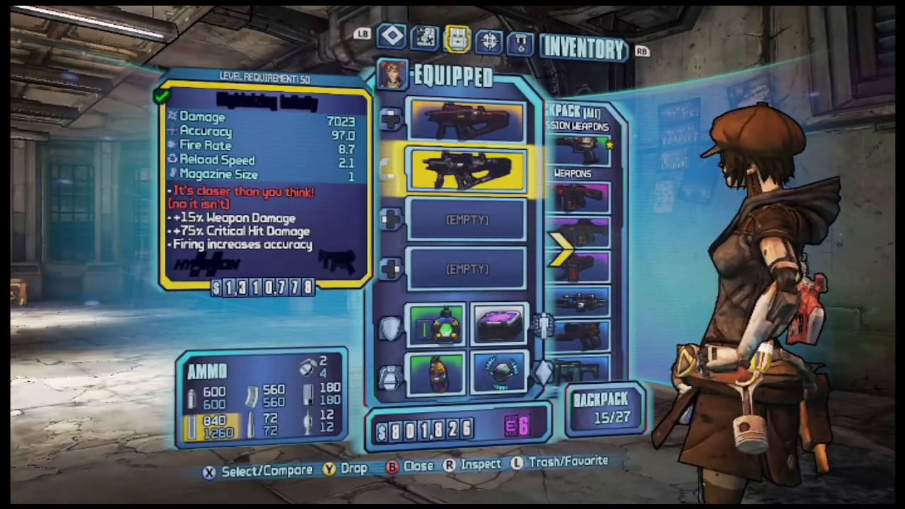
key("Up")
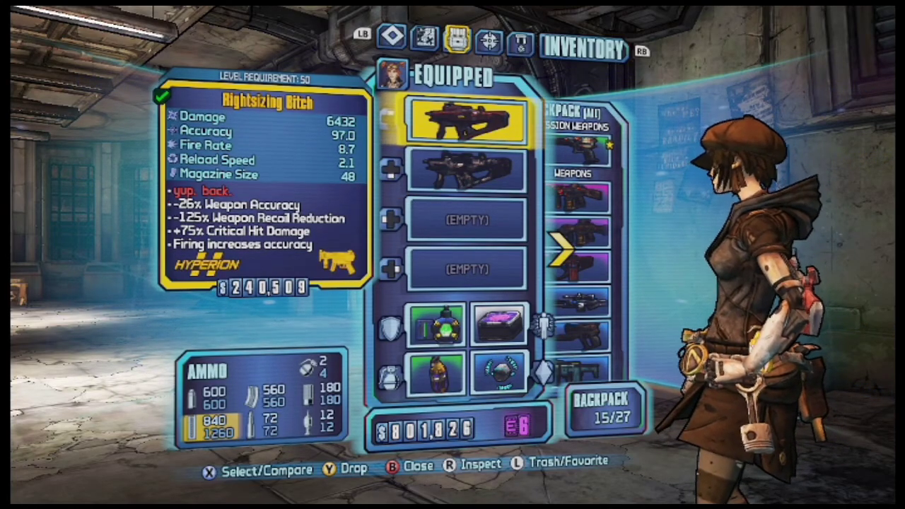
key("Down")
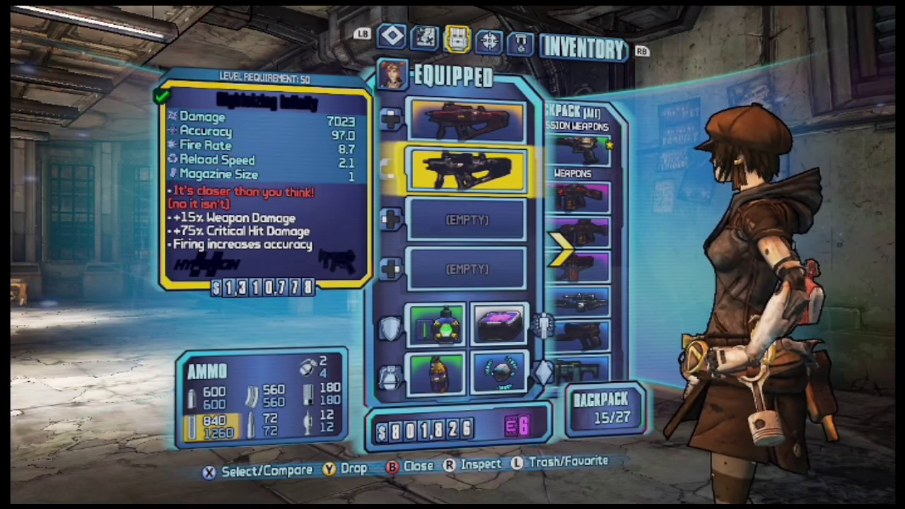
key("Up")
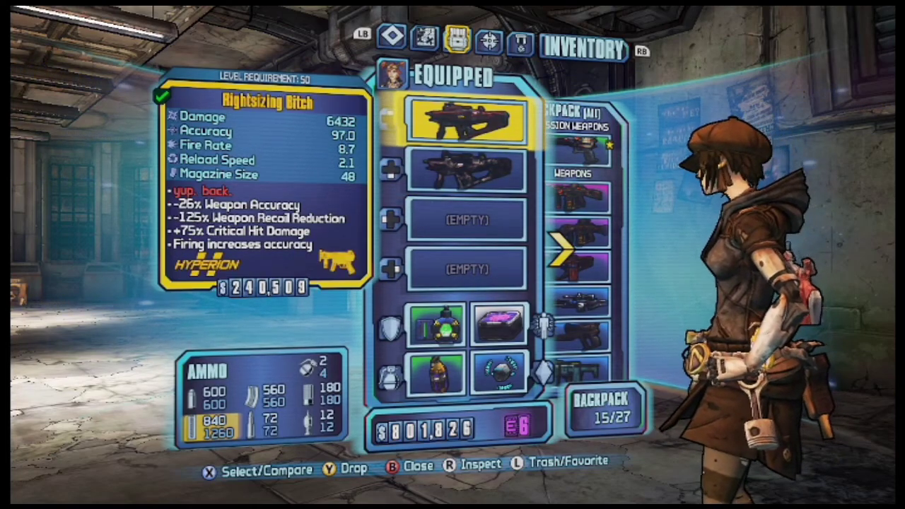
key("Down")
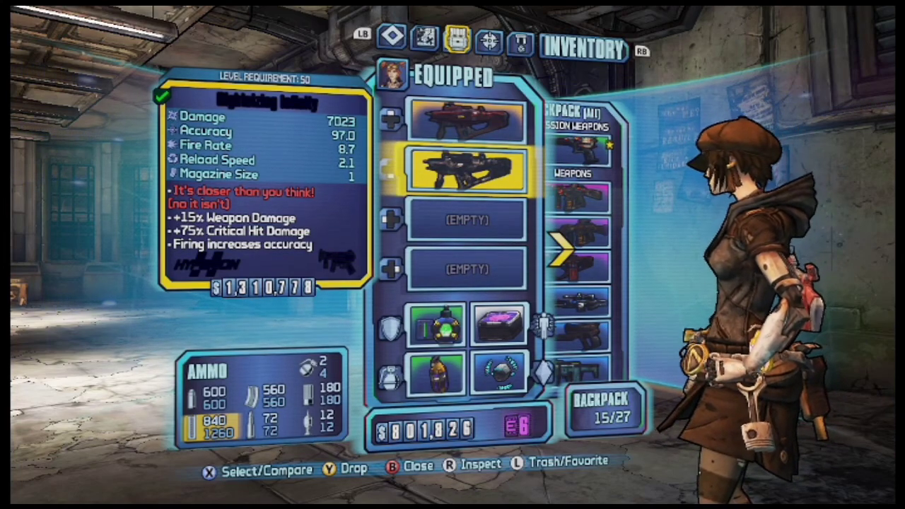
key("Up")
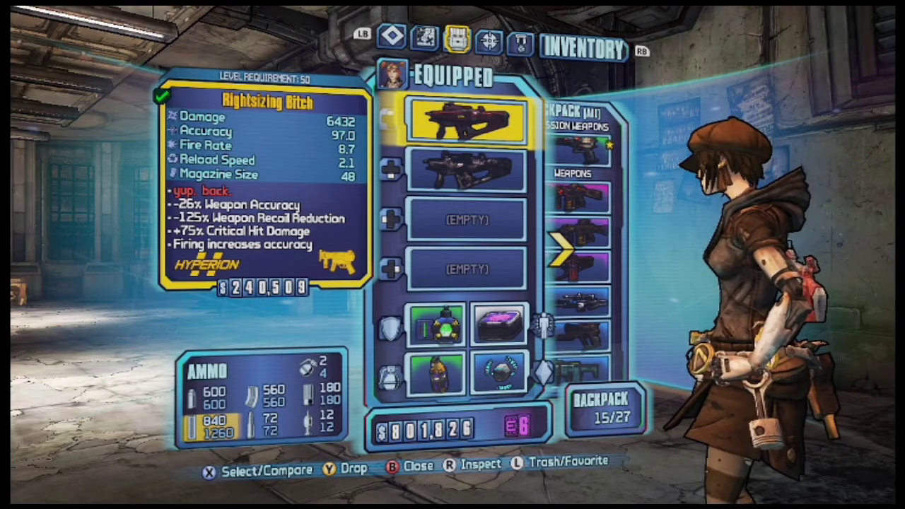
key("Down")
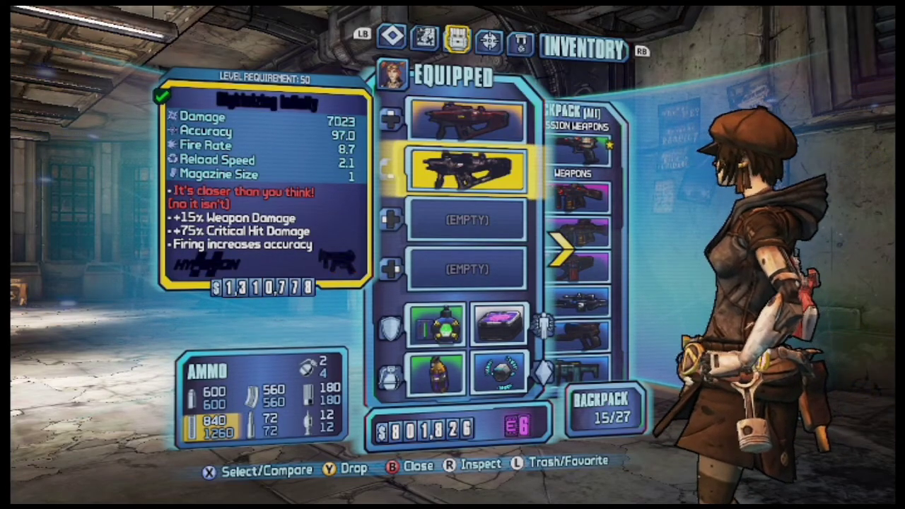
key("Up")
key("Down")
key("Escape")
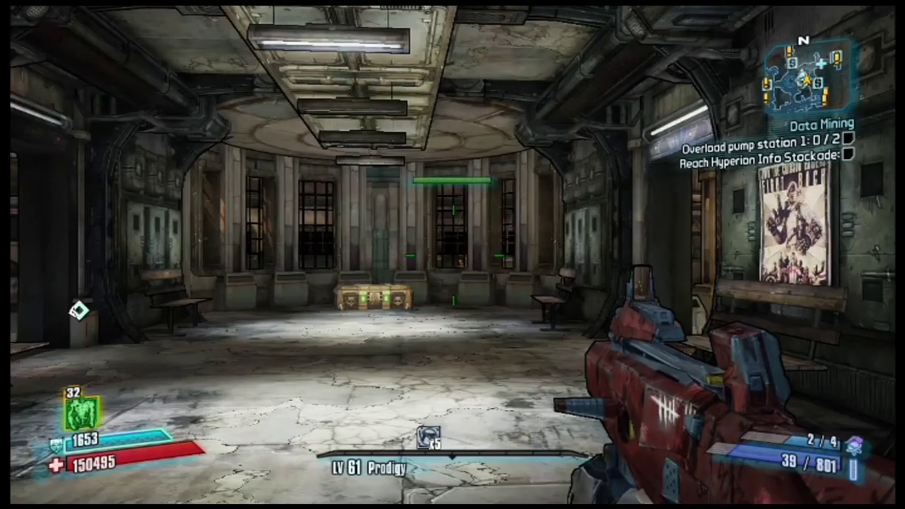
- Test-fire the first equipped sub-machine gun at the far wall until its magazine is empty, and switch to the second one to try it
key("w")
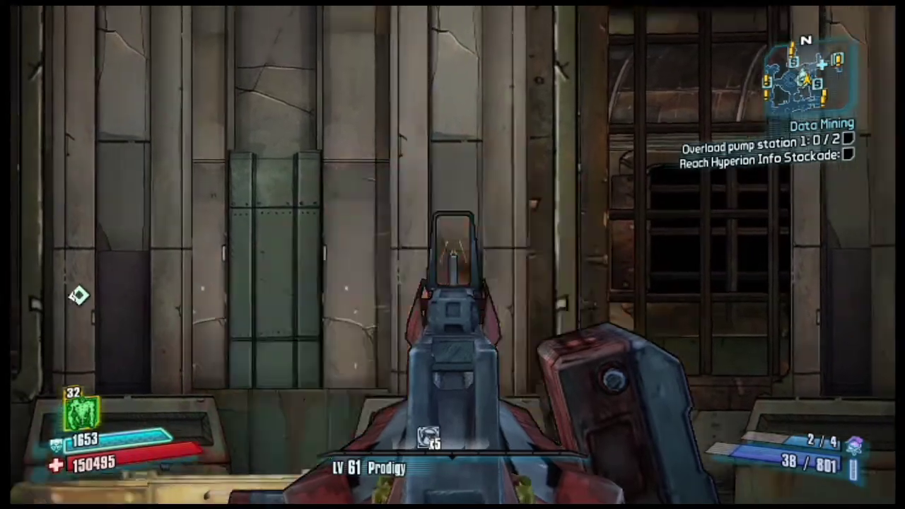
left_click(452, 255)
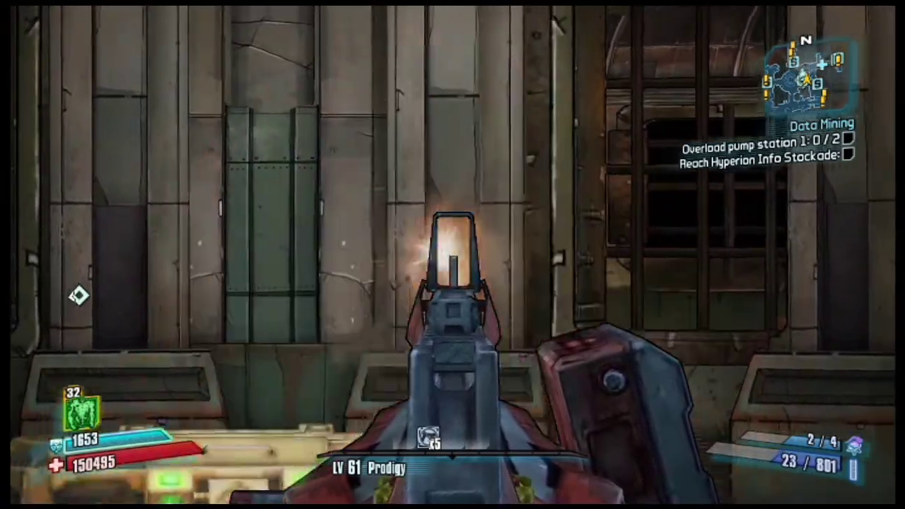
left_click(453, 254)
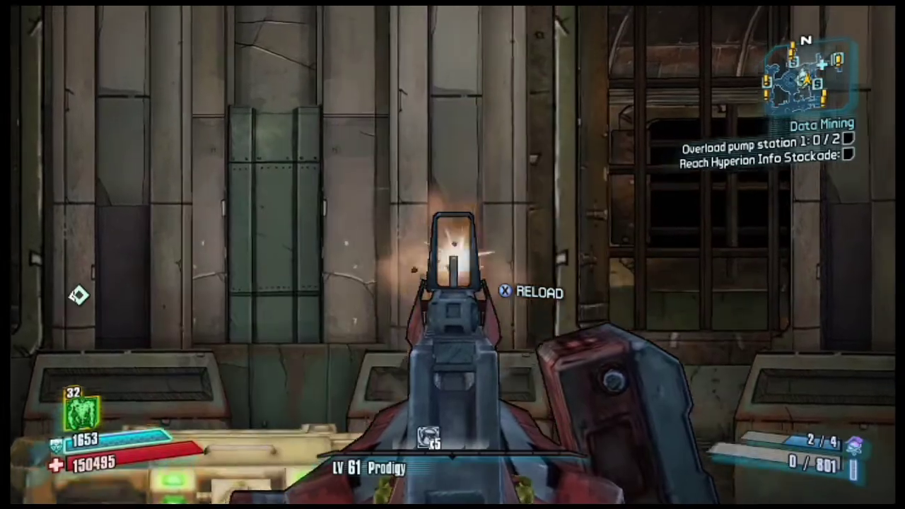
scroll(452, 255, "down", 1)
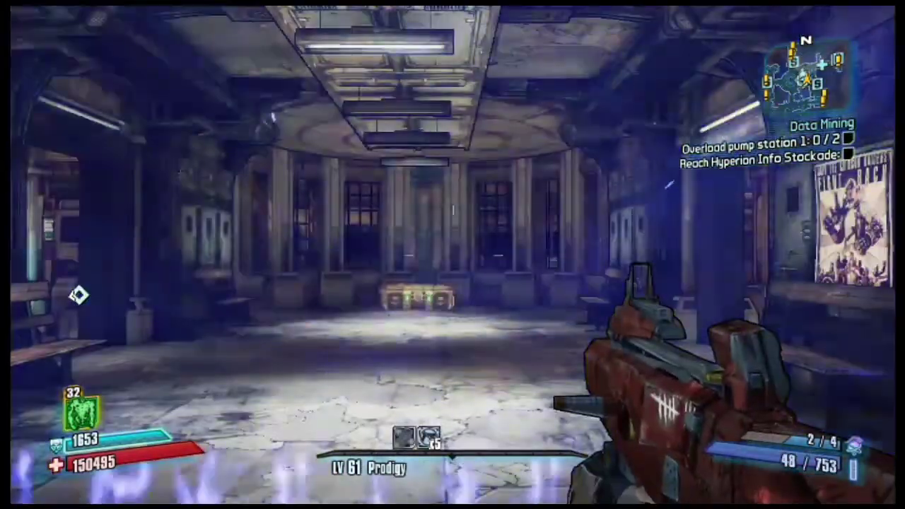
scroll(453, 255, "down", 1)
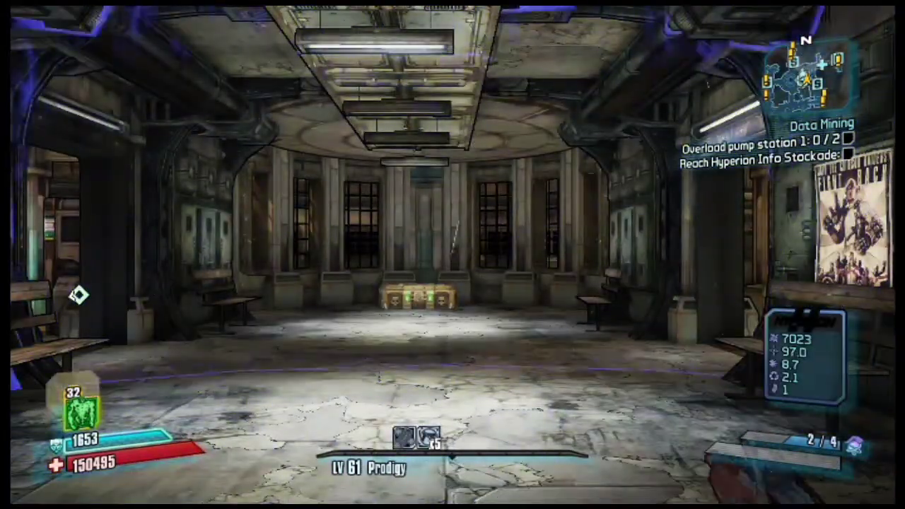
key("w")
right_click(453, 254)
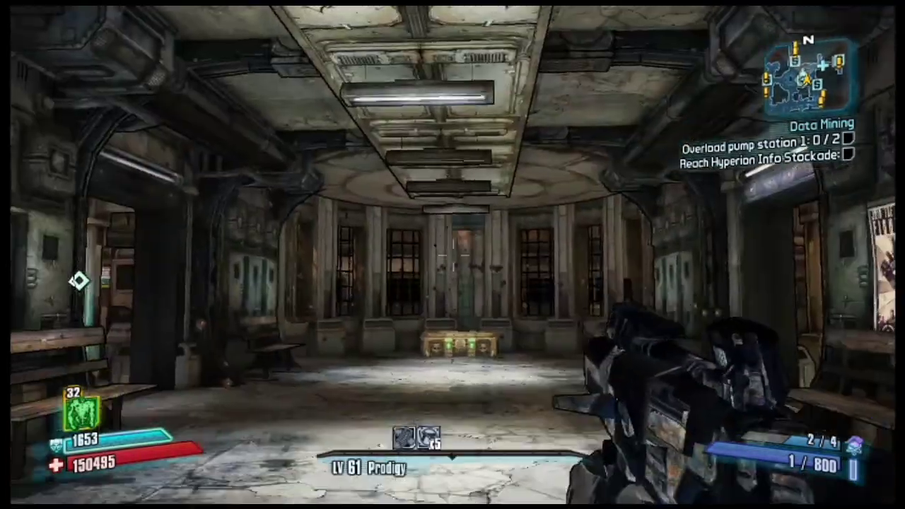
- Reopen the inventory and recheck the stats of the red and black equipped sub-machine guns
key("i")
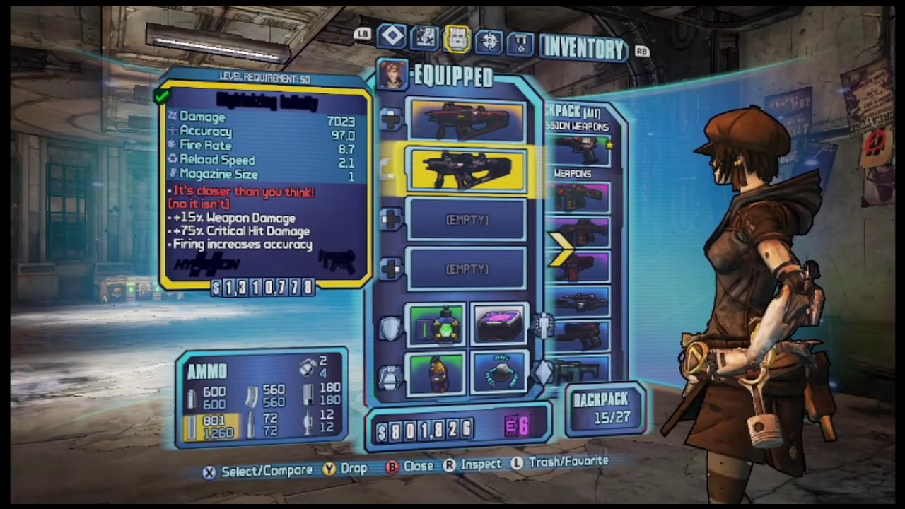
key("Up")
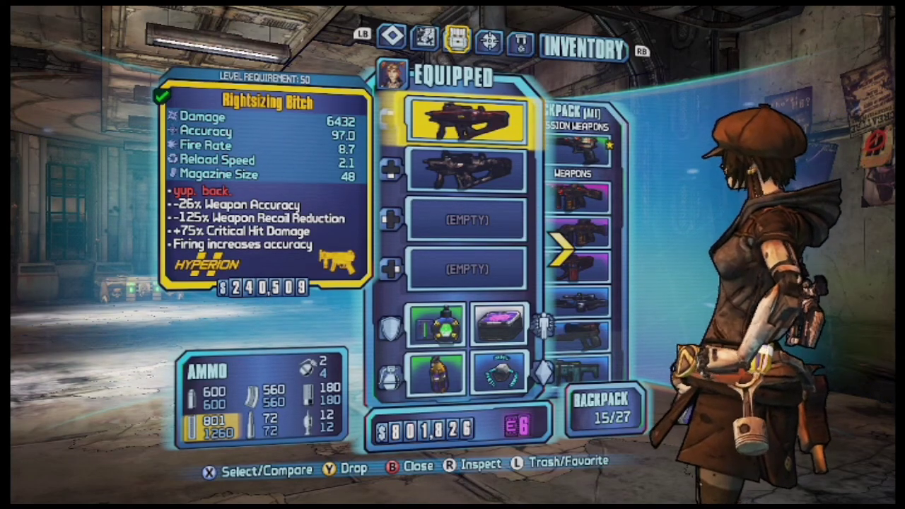
key("Down")
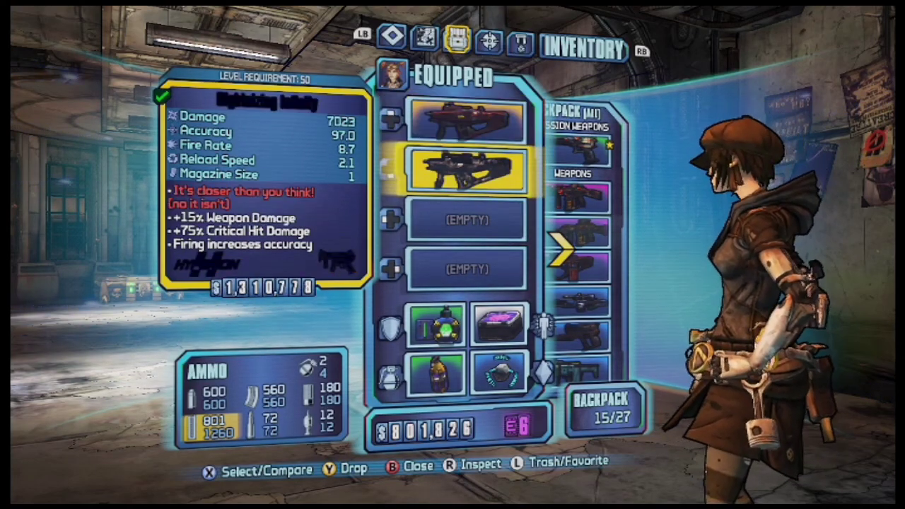